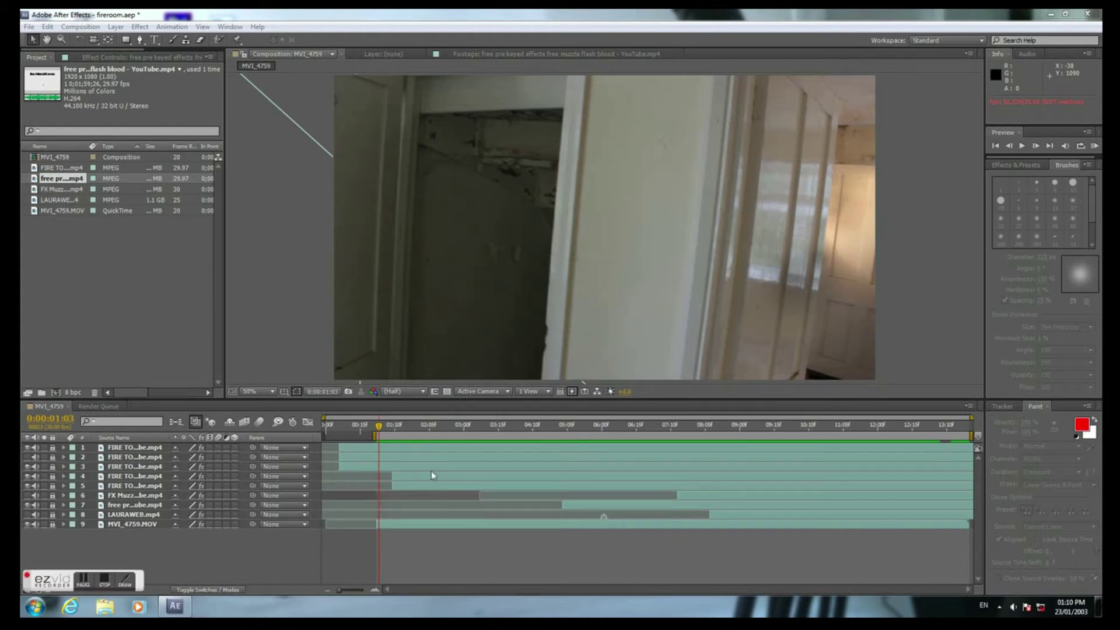
- Preview the finished fire room composition, then start a new empty project
{"action": "left_click", "coordinate": [1022, 146]}
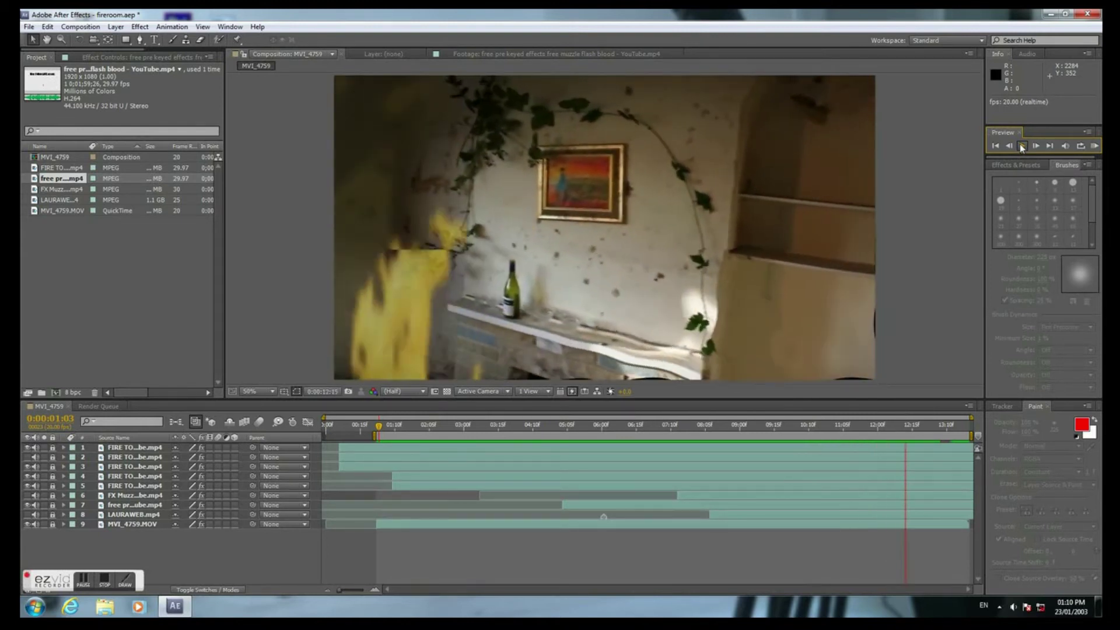
{"action": "left_click", "coordinate": [1022, 146]}
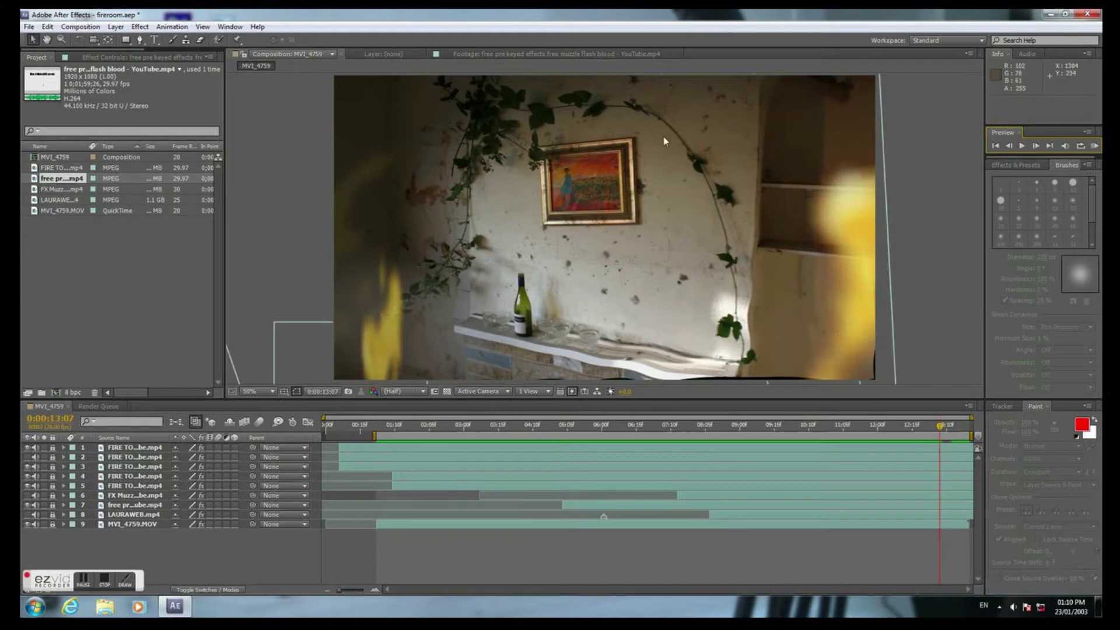
{"action": "left_click", "coordinate": [28, 27]}
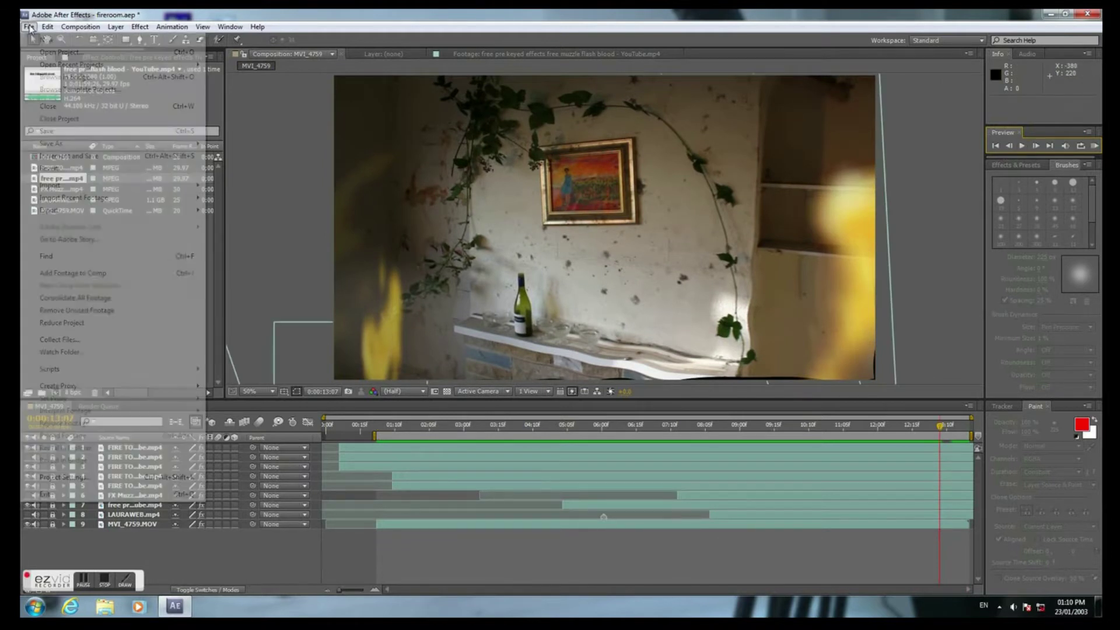
{"action": "mouse_move", "coordinate": [115, 46]}
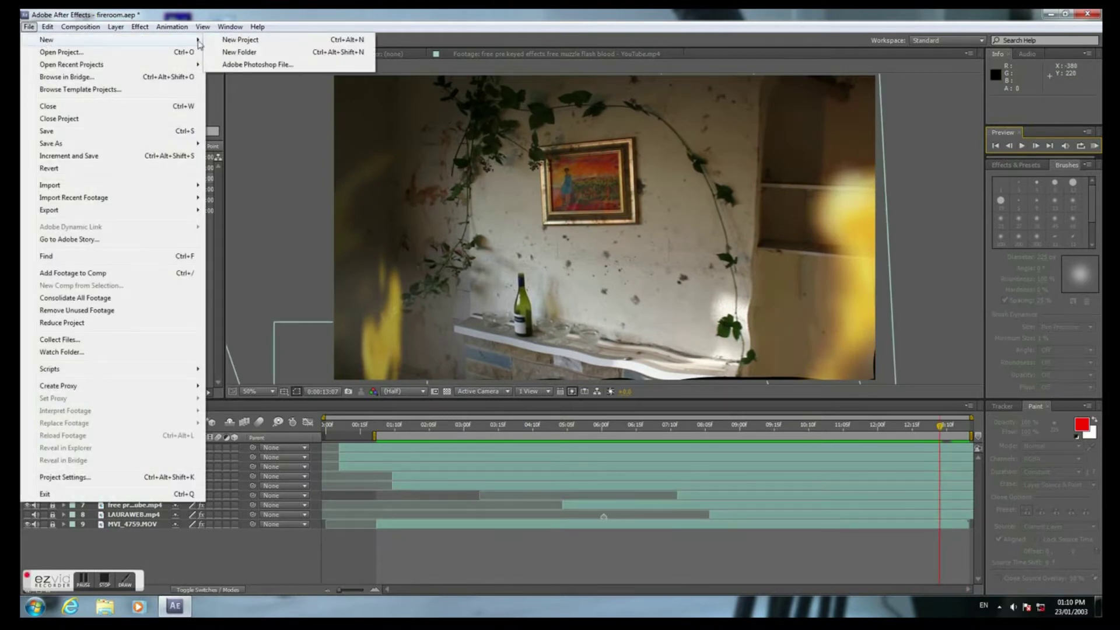
{"action": "left_click", "coordinate": [242, 41]}
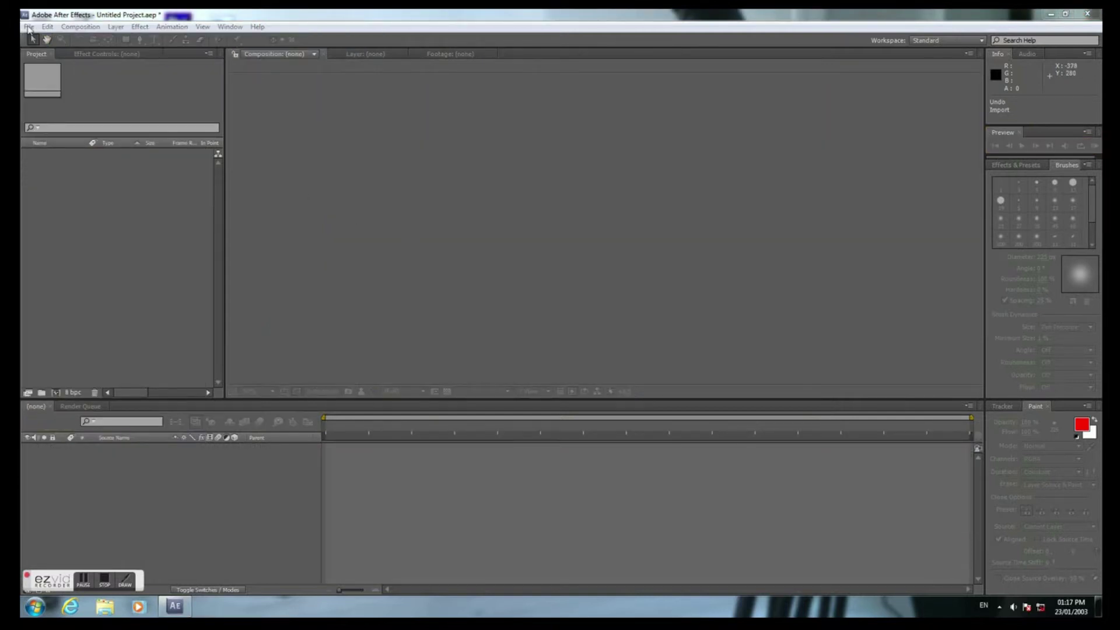
- Import the recent room footage MVI_4759.MOV
{"action": "left_click", "coordinate": [28, 28]}
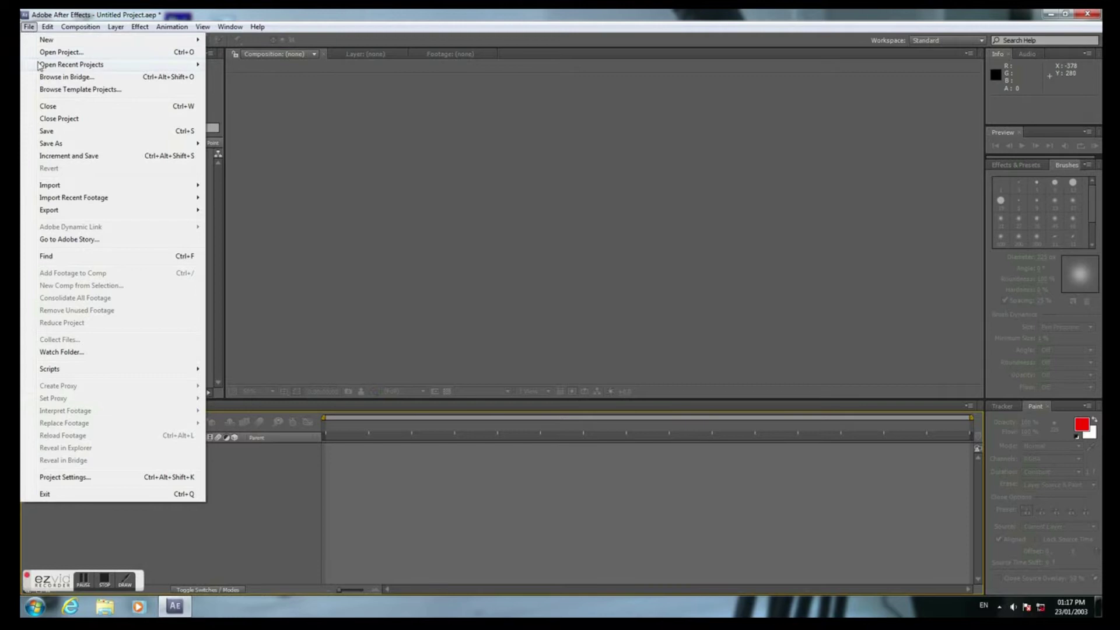
{"action": "mouse_move", "coordinate": [92, 201]}
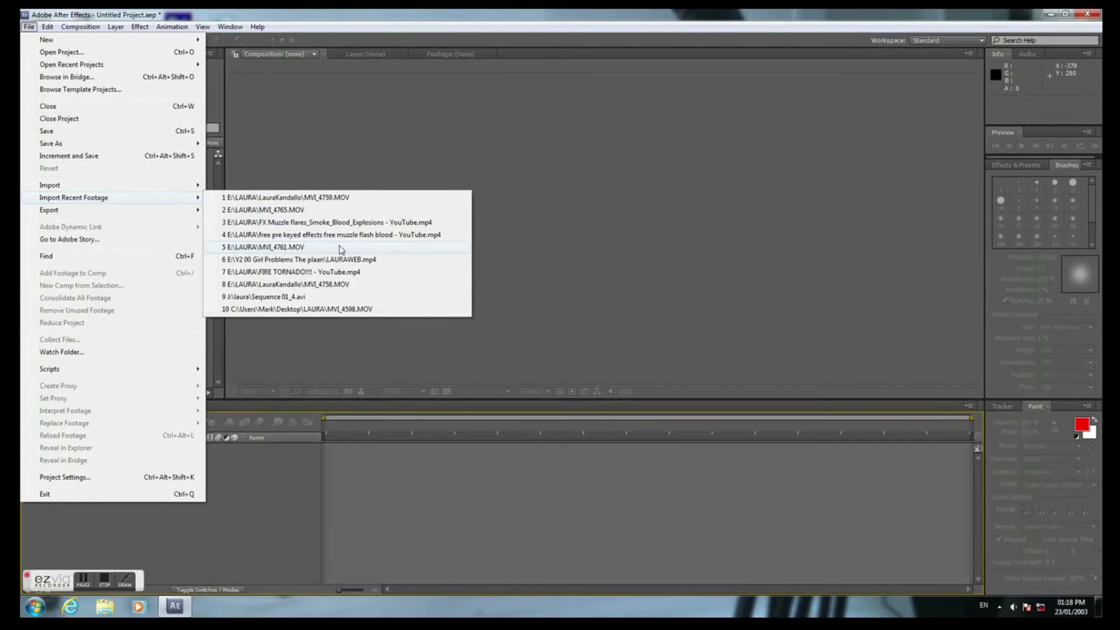
{"action": "left_click", "coordinate": [334, 201]}
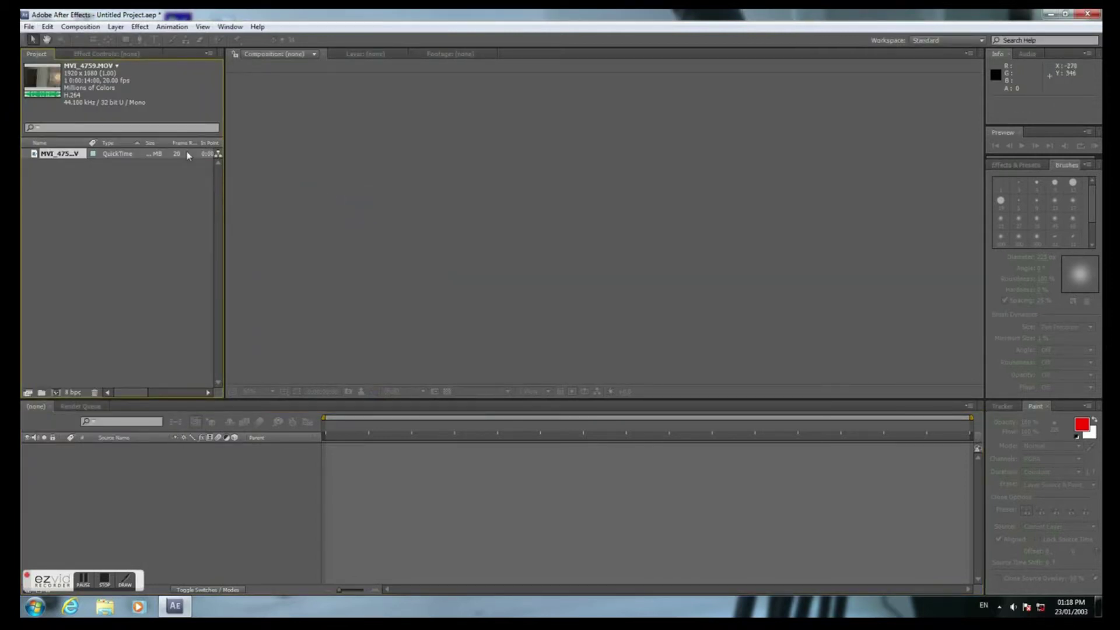
- Build the MVI_4759 composition from MVI_4759.MOV and scrub back and forth through its frames
{"action": "left_click_drag", "start_coordinate": [41, 81], "coordinate": [227, 505]}
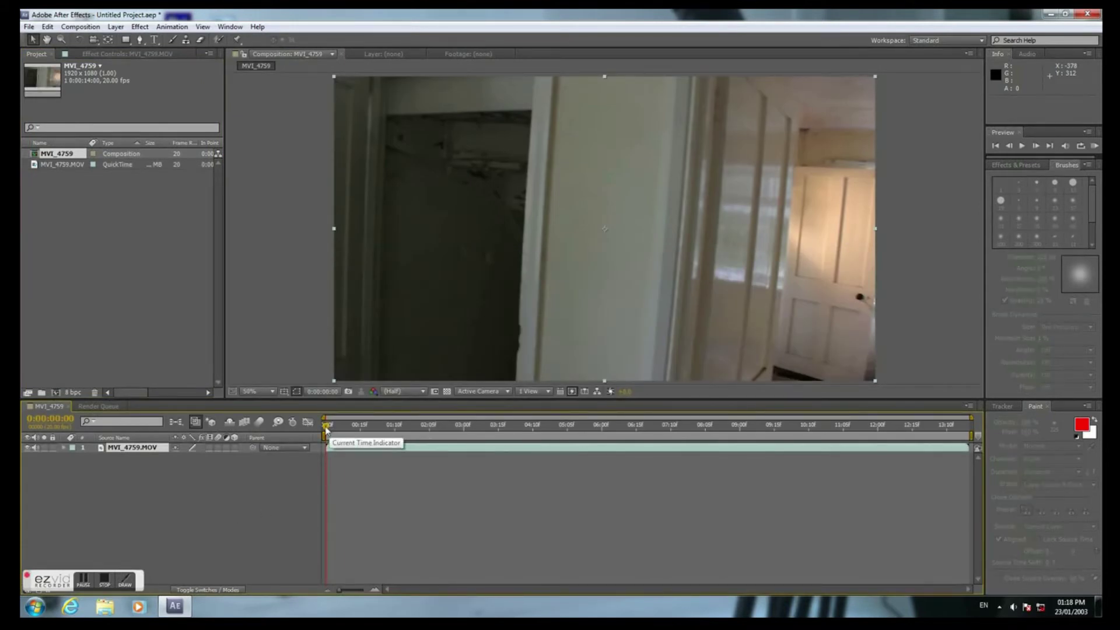
{"action": "left_click_drag", "start_coordinate": [327, 430], "coordinate": [903, 470]}
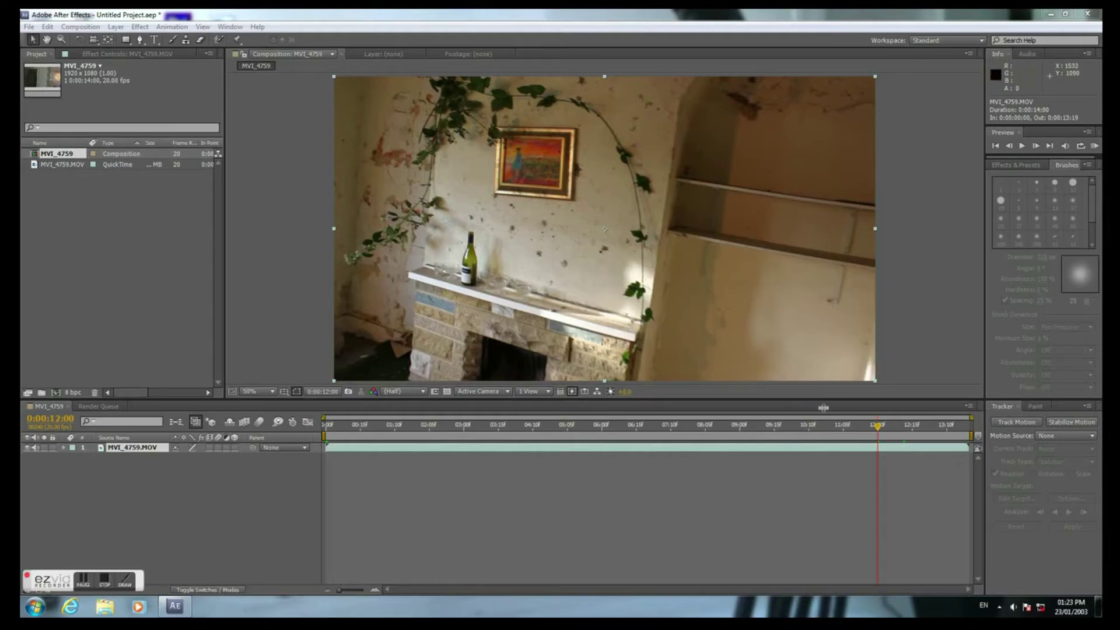
{"action": "left_click_drag", "start_coordinate": [877, 429], "coordinate": [418, 457]}
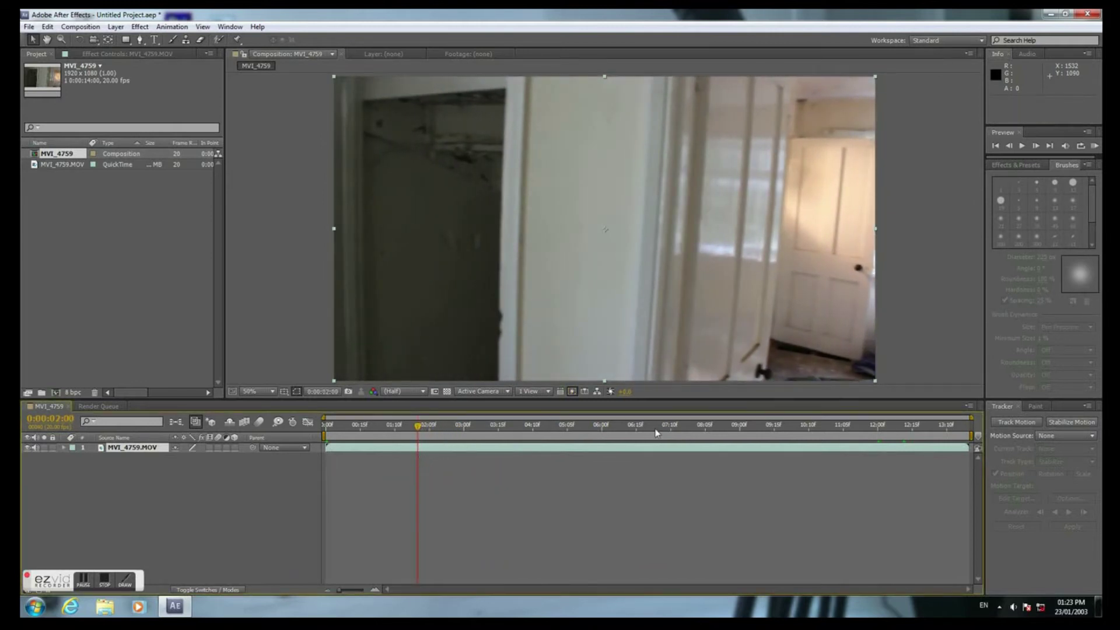
- Start a motion track on MVI_4759.MOV with Rotation and Scale enabled
{"action": "left_click", "coordinate": [1014, 421]}
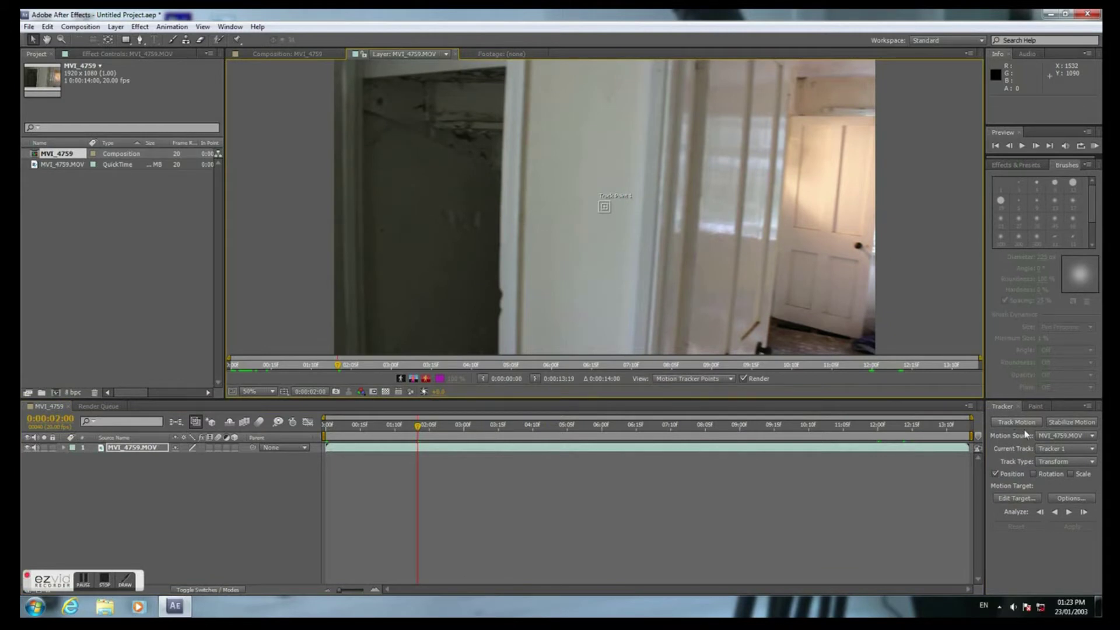
{"action": "left_click", "coordinate": [1033, 474]}
{"action": "left_click", "coordinate": [1033, 473]}
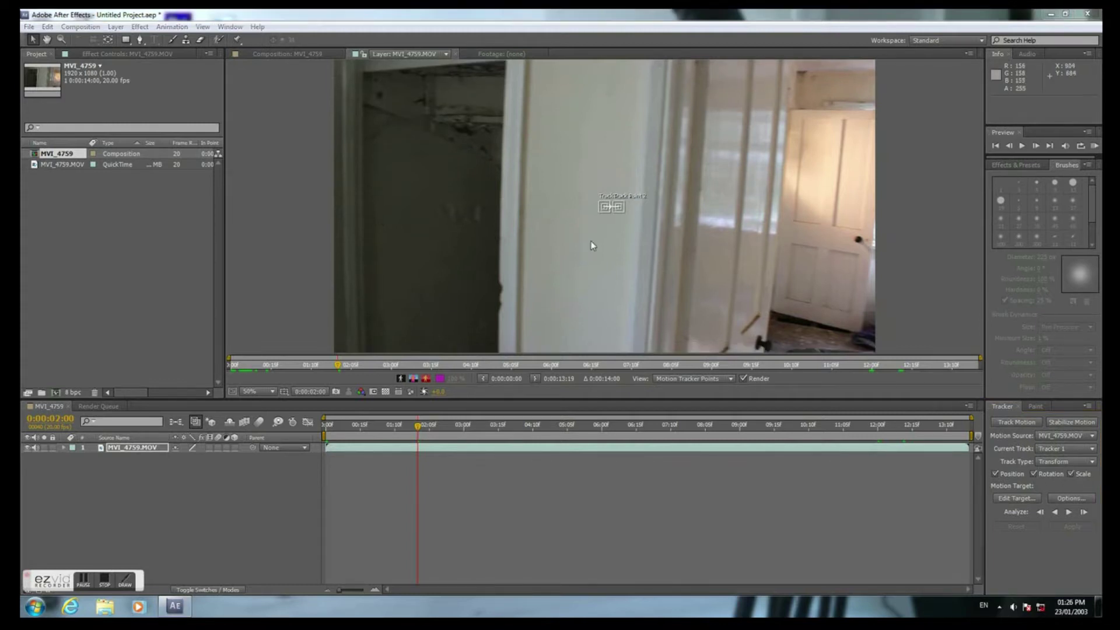
- Enlarge both track points, placing the second on the door handle and the first below the door
{"action": "left_click", "coordinate": [623, 213]}
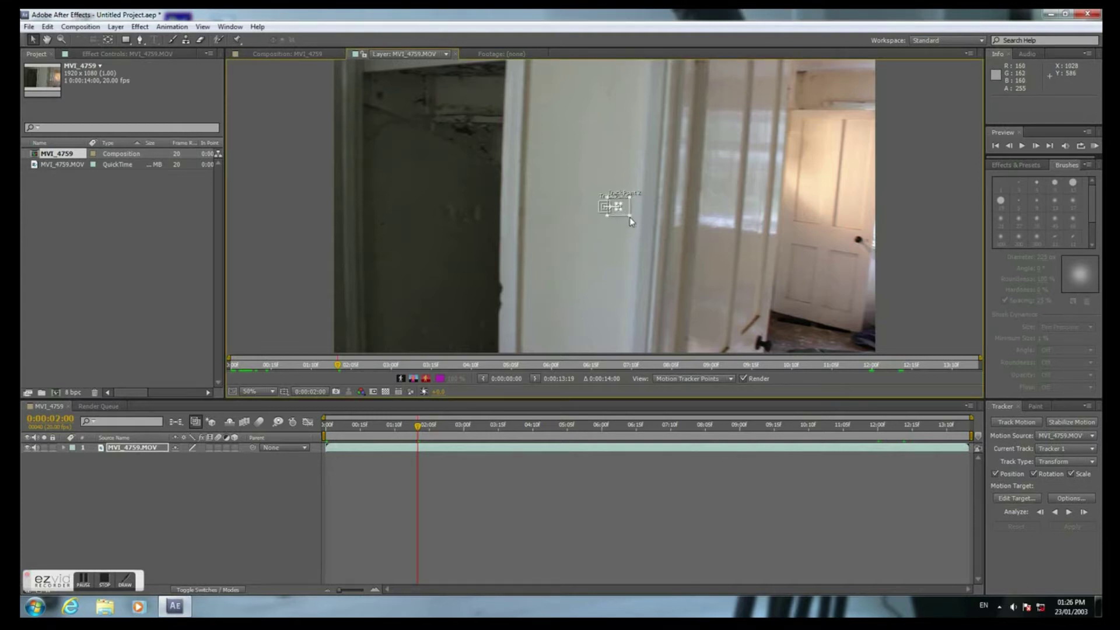
{"action": "left_click_drag", "start_coordinate": [629, 217], "coordinate": [649, 231]}
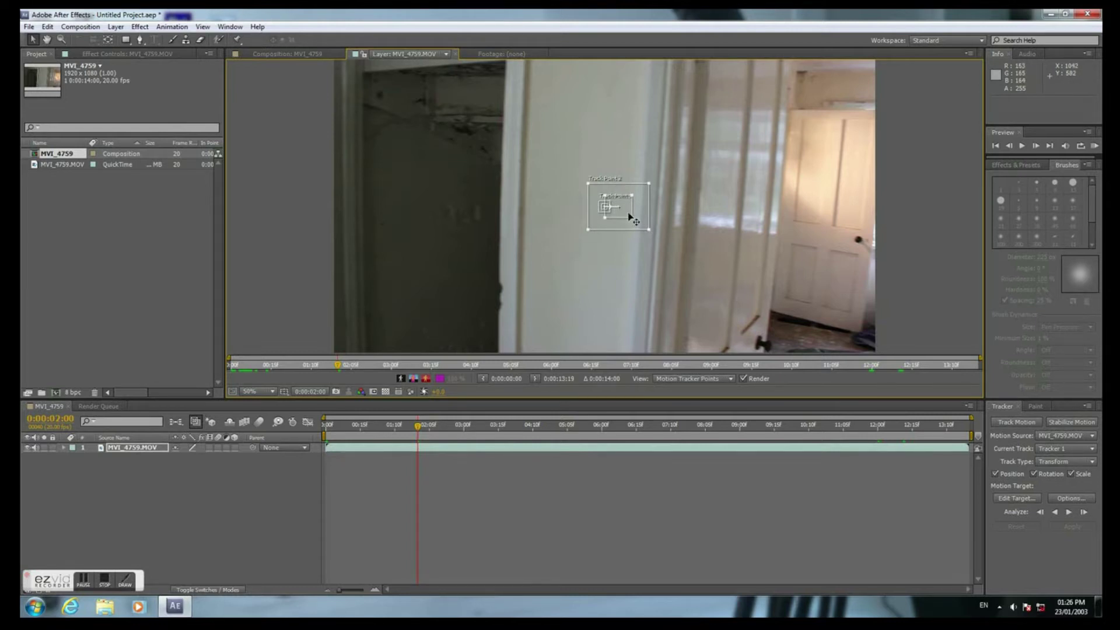
{"action": "left_click_drag", "start_coordinate": [627, 215], "coordinate": [867, 245]}
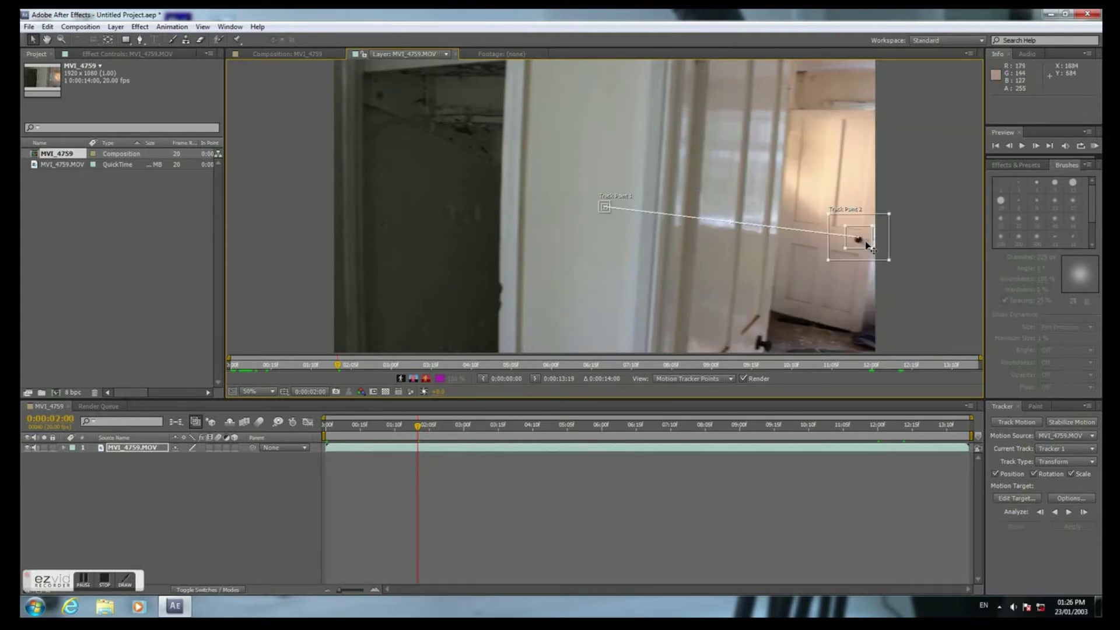
{"action": "left_click", "coordinate": [608, 212]}
{"action": "left_click_drag", "start_coordinate": [610, 214], "coordinate": [628, 230]}
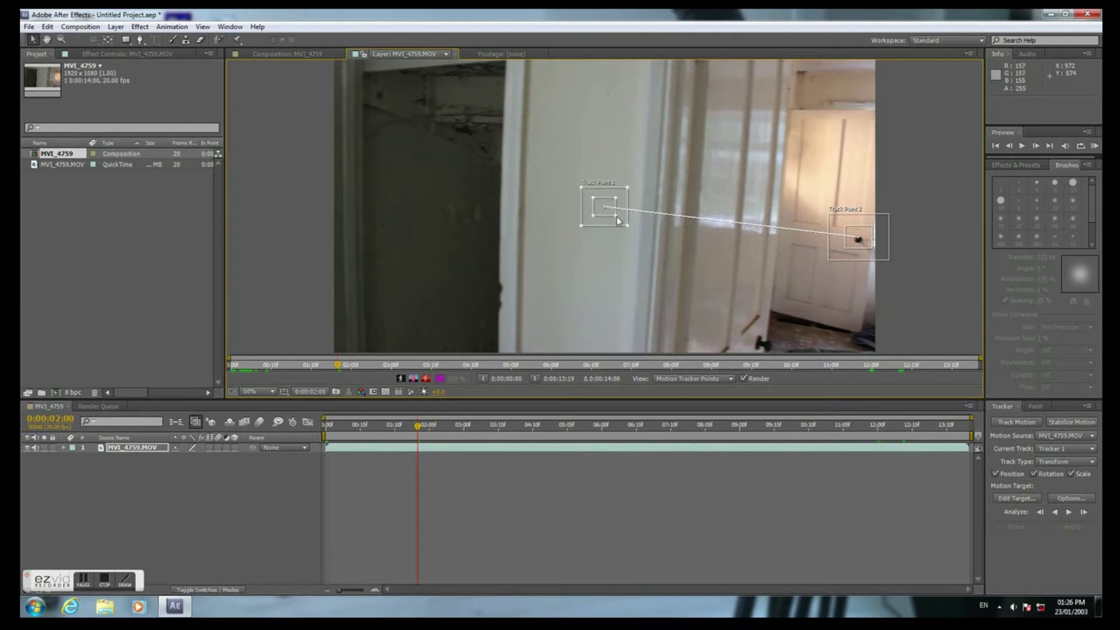
{"action": "left_click_drag", "start_coordinate": [608, 217], "coordinate": [861, 344]}
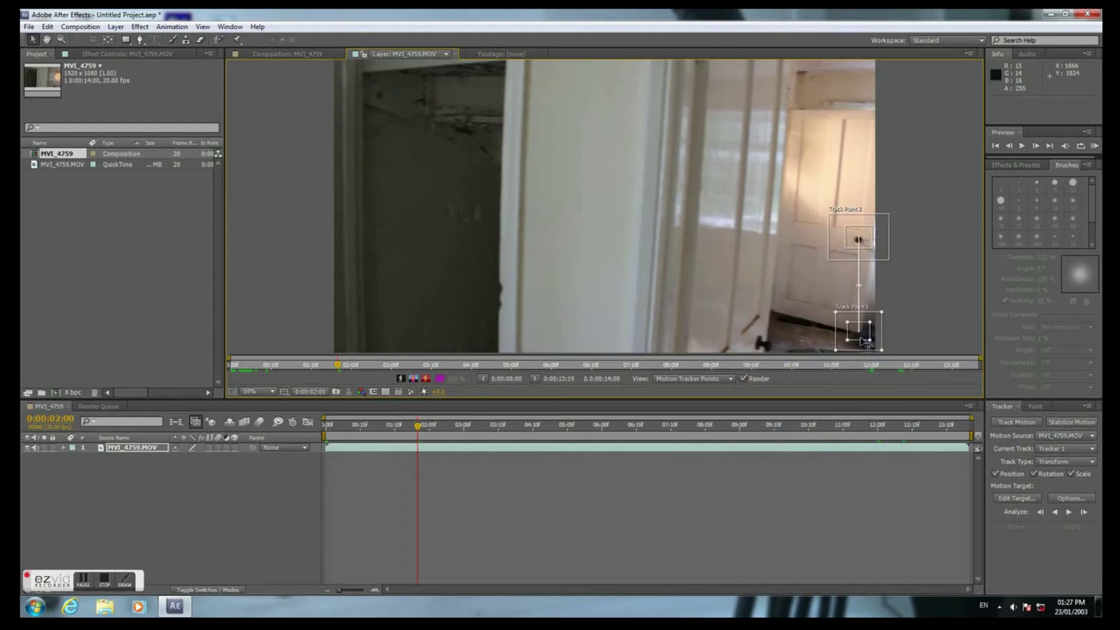
- Analyze both door track points forward through the clip to about 0:00:07:19
{"action": "left_click", "coordinate": [1070, 513]}
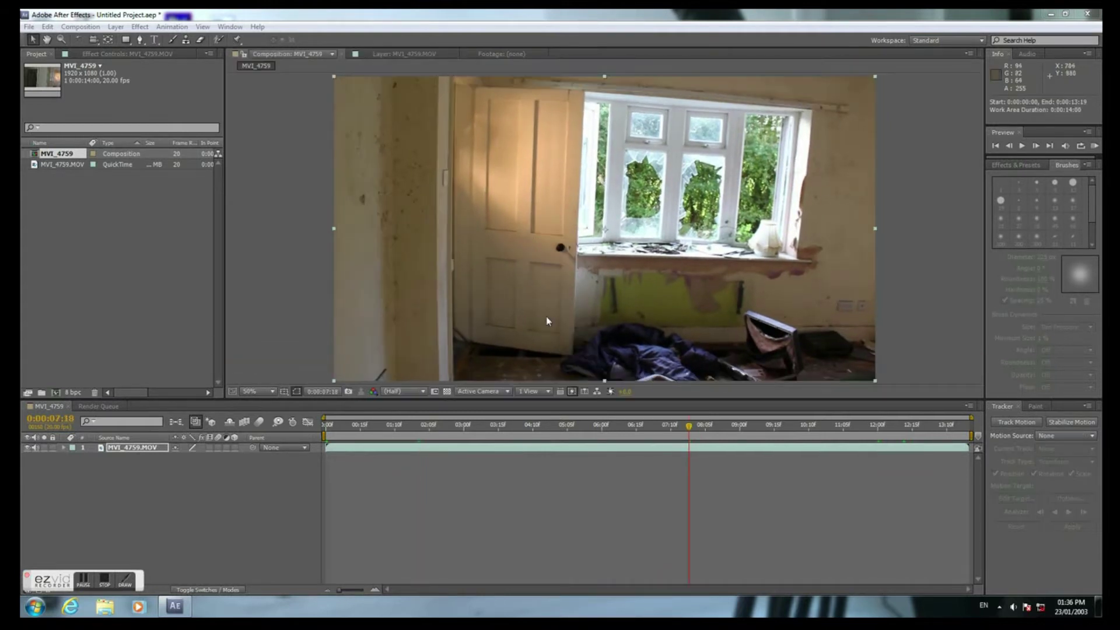
- Show the layer's track paths, check the track at 0:00:05:19, and reveal Motion Trackers > Tracker 1
{"action": "left_click", "coordinate": [392, 55]}
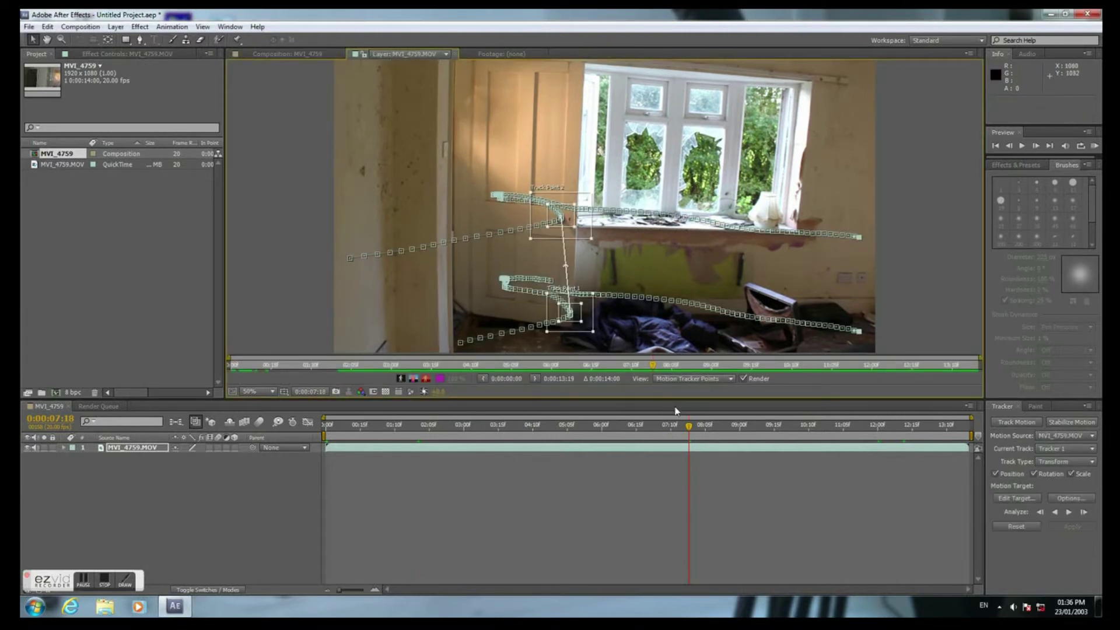
{"action": "left_click_drag", "start_coordinate": [689, 428], "coordinate": [718, 436]}
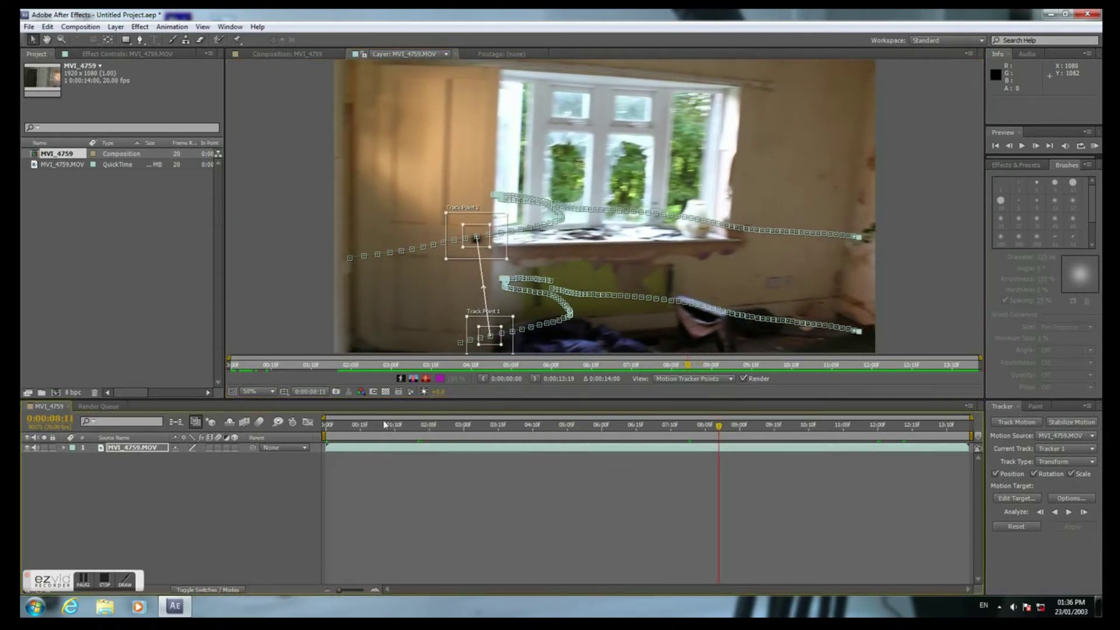
{"action": "left_click", "coordinate": [64, 448]}
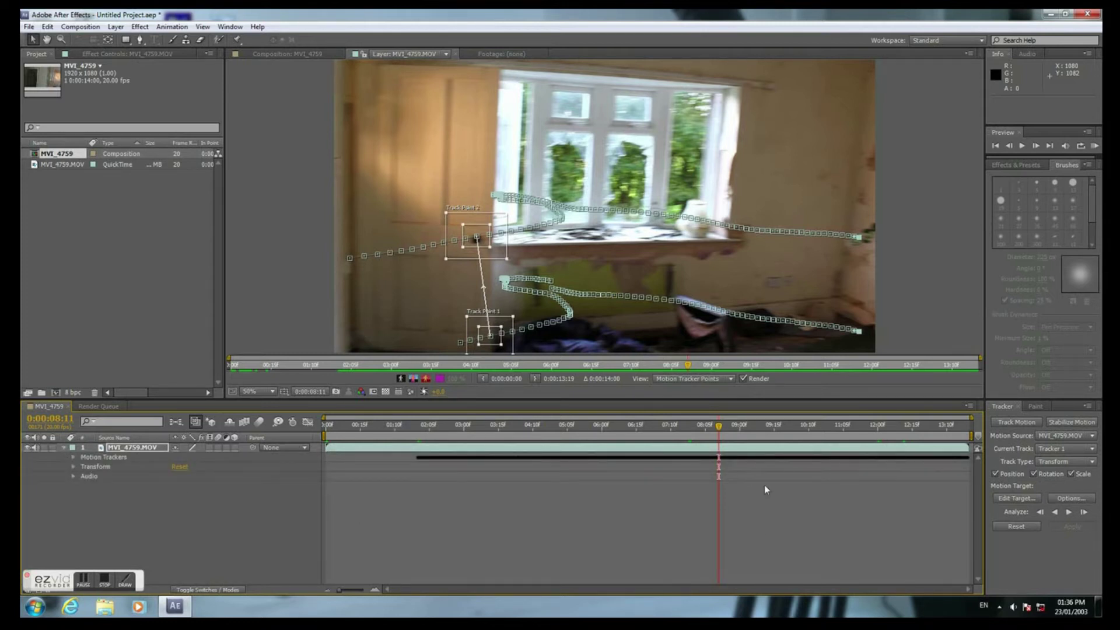
{"action": "left_click", "coordinate": [721, 465]}
{"action": "left_click_drag", "start_coordinate": [755, 457], "coordinate": [979, 457]}
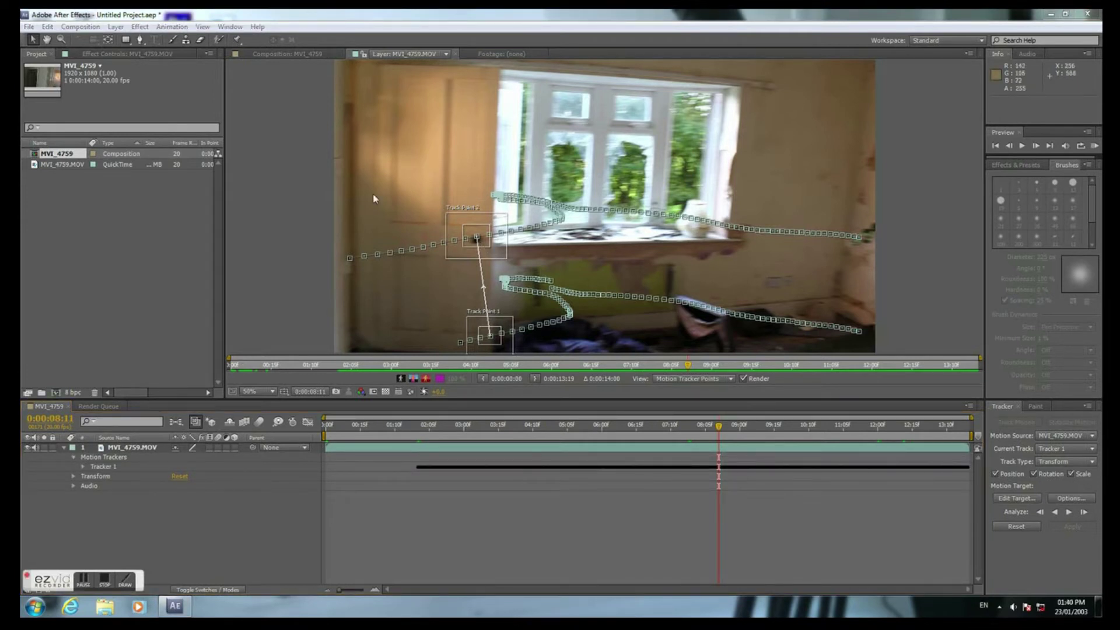
- Import the FIRE TORNADO YouTube.mp4 fire clip
{"action": "left_click", "coordinate": [26, 27]}
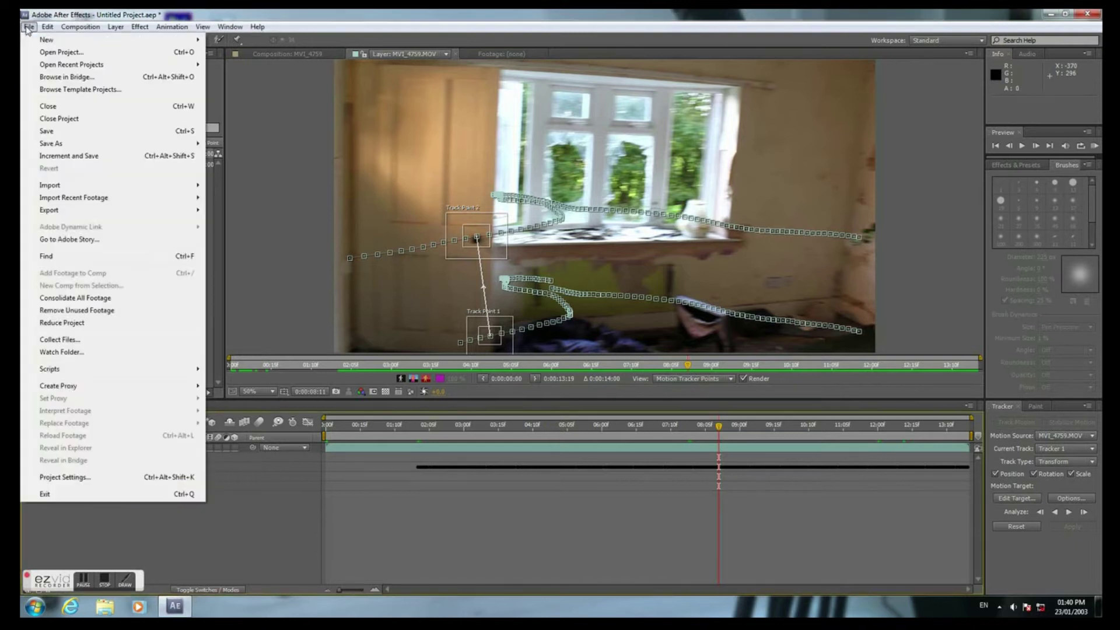
{"action": "mouse_move", "coordinate": [101, 201]}
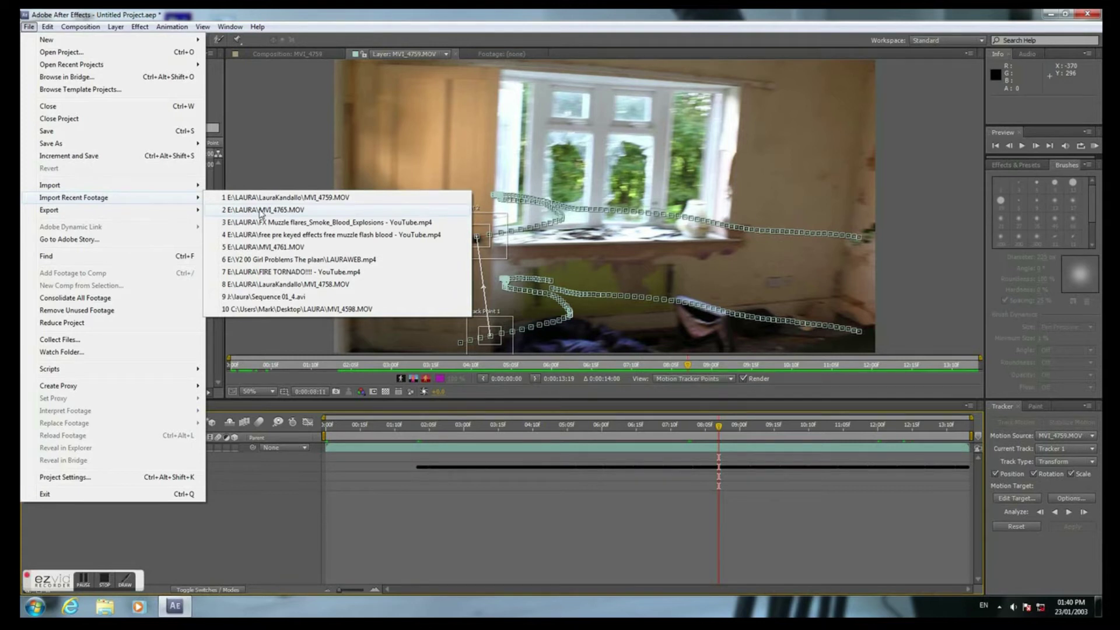
{"action": "left_click", "coordinate": [286, 274]}
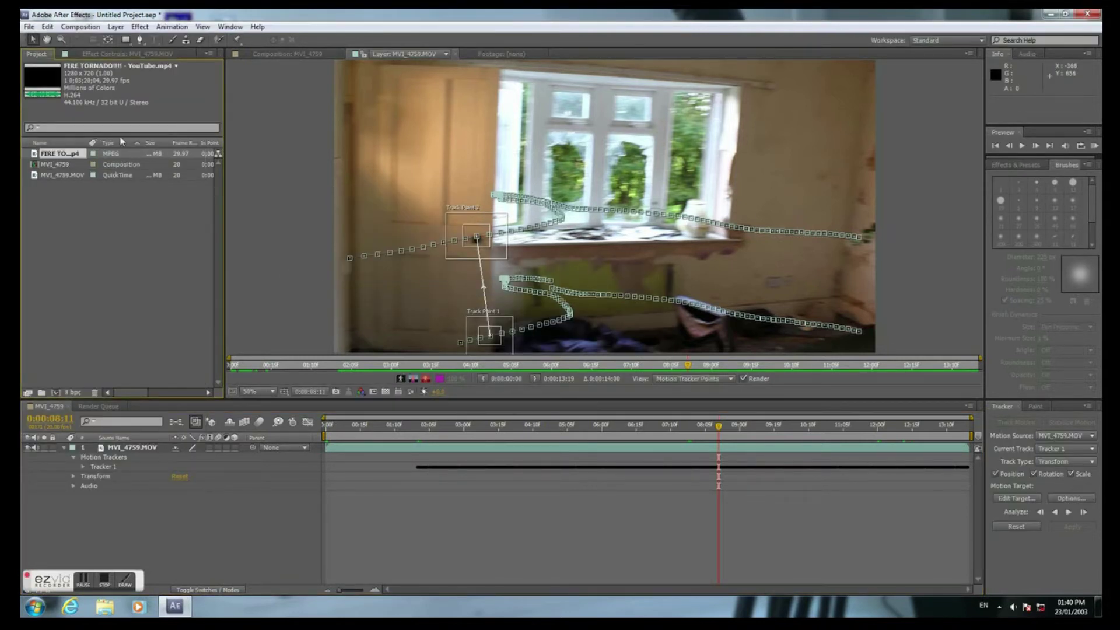
- Add the fire clip to the composition as layer 1, starting at 0:00:05:19
{"action": "left_click_drag", "start_coordinate": [44, 72], "coordinate": [164, 448]}
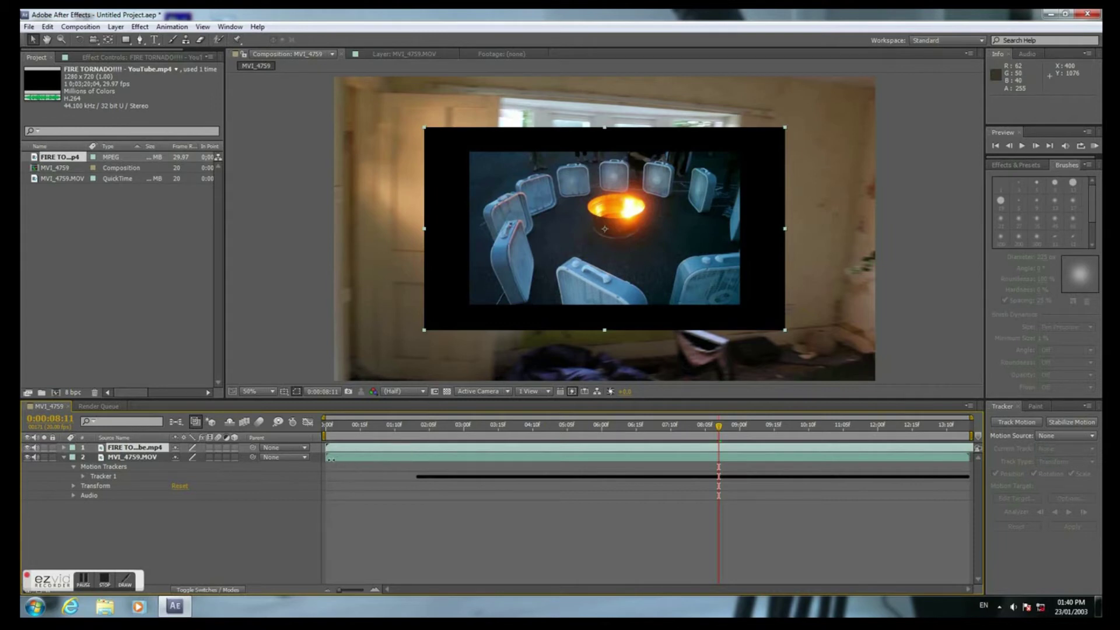
{"action": "left_click_drag", "start_coordinate": [346, 448], "coordinate": [734, 449]}
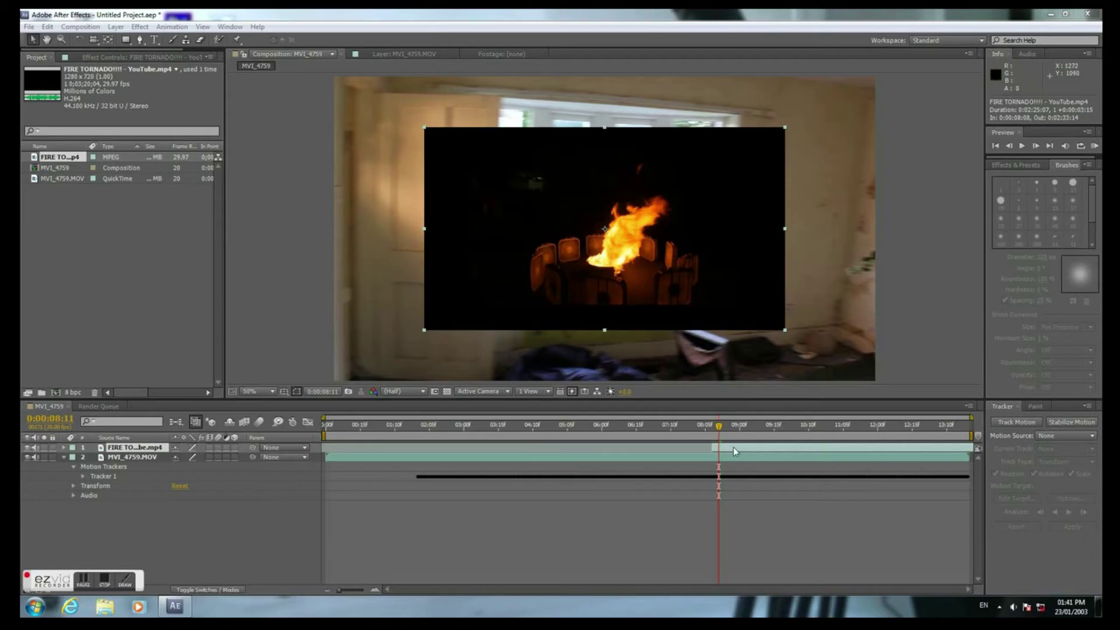
{"action": "left_click_drag", "start_coordinate": [733, 449], "coordinate": [345, 447]}
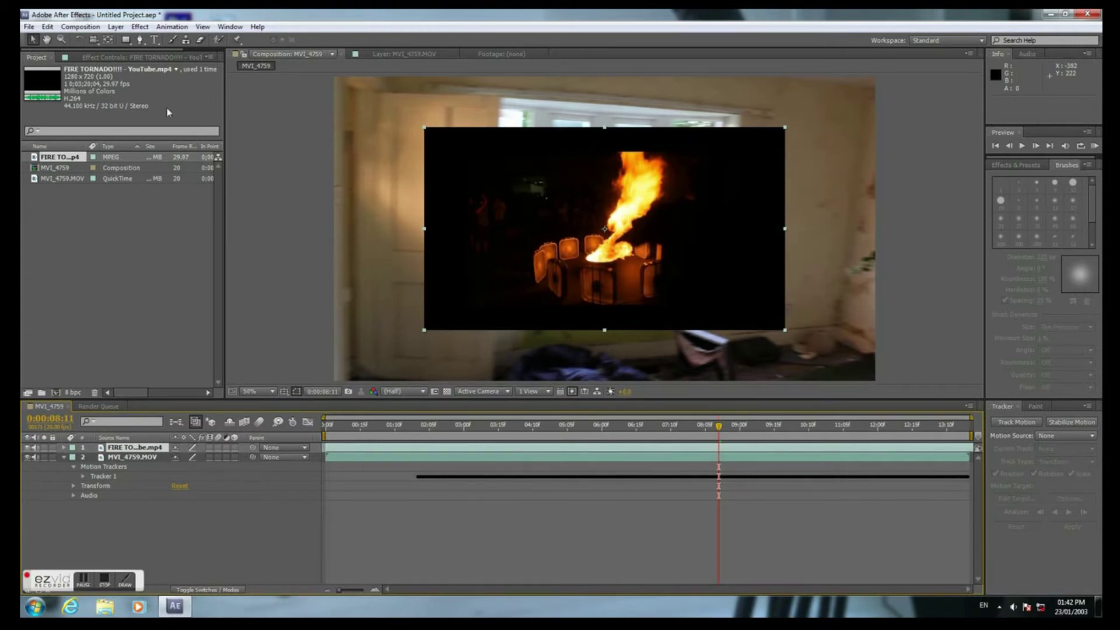
- Apply Color Key to the fire clip, sampling black, Color Tolerance 255, with increased Edge Feather
{"action": "left_click", "coordinate": [140, 27]}
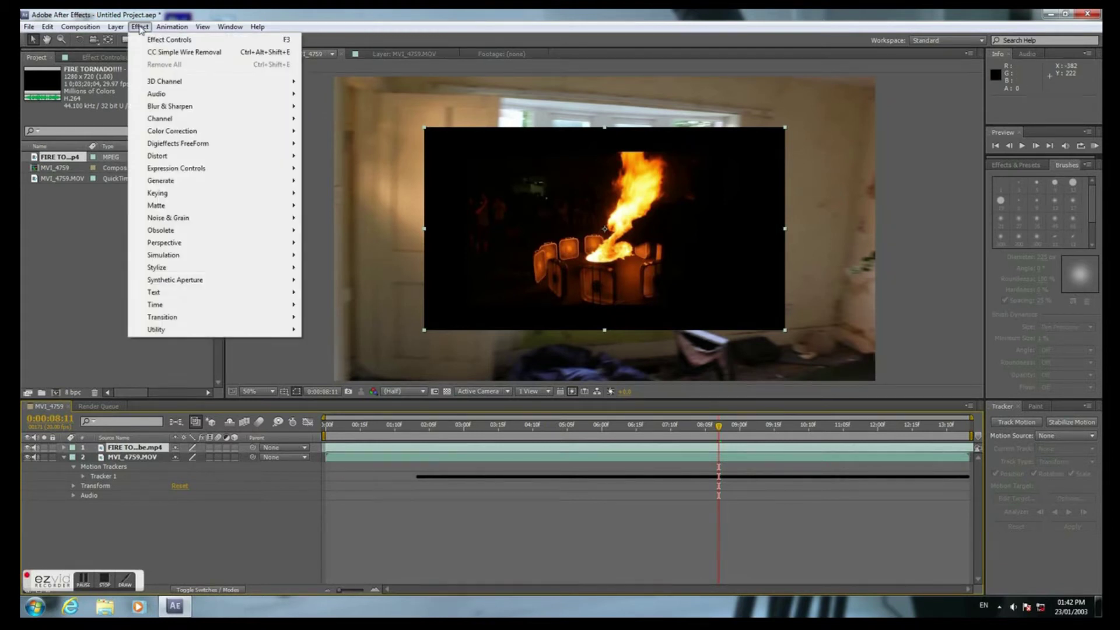
{"action": "mouse_move", "coordinate": [157, 197]}
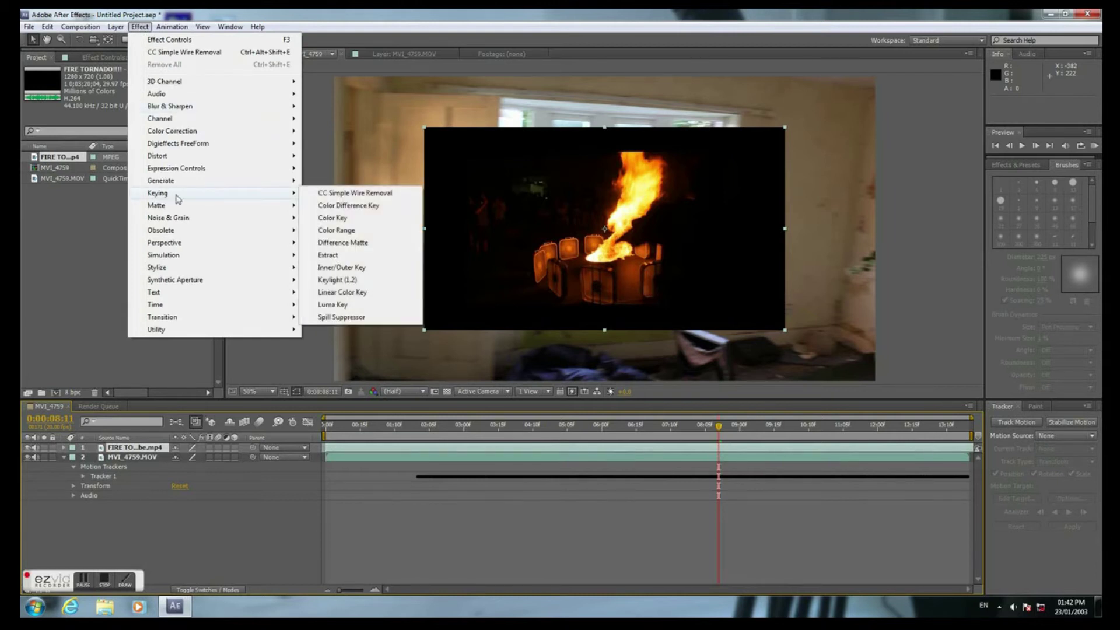
{"action": "left_click", "coordinate": [331, 219]}
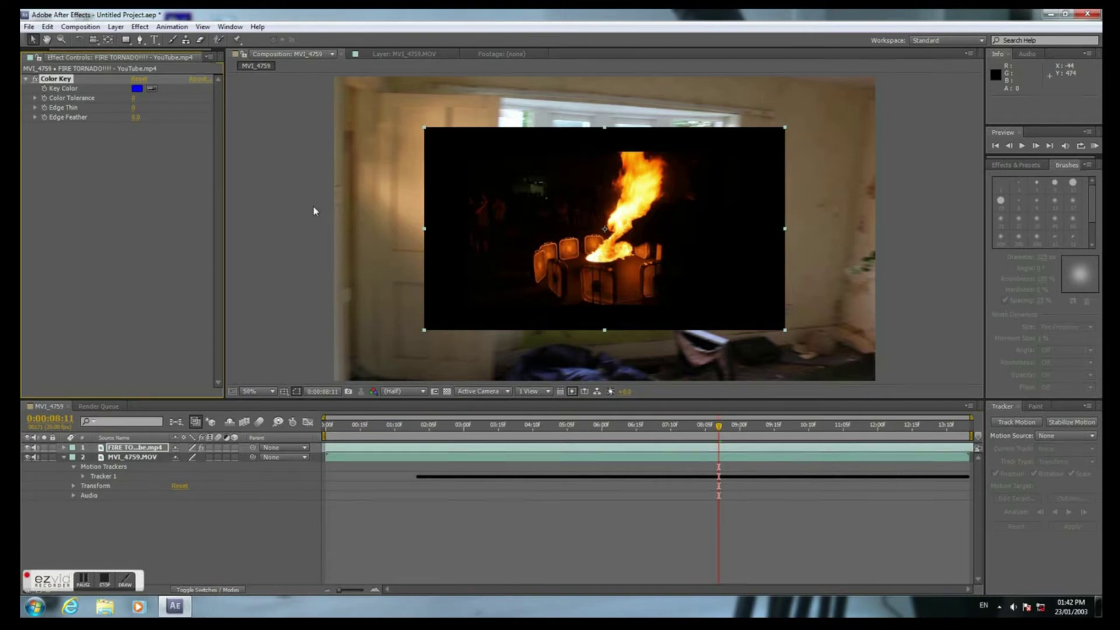
{"action": "left_click", "coordinate": [153, 89]}
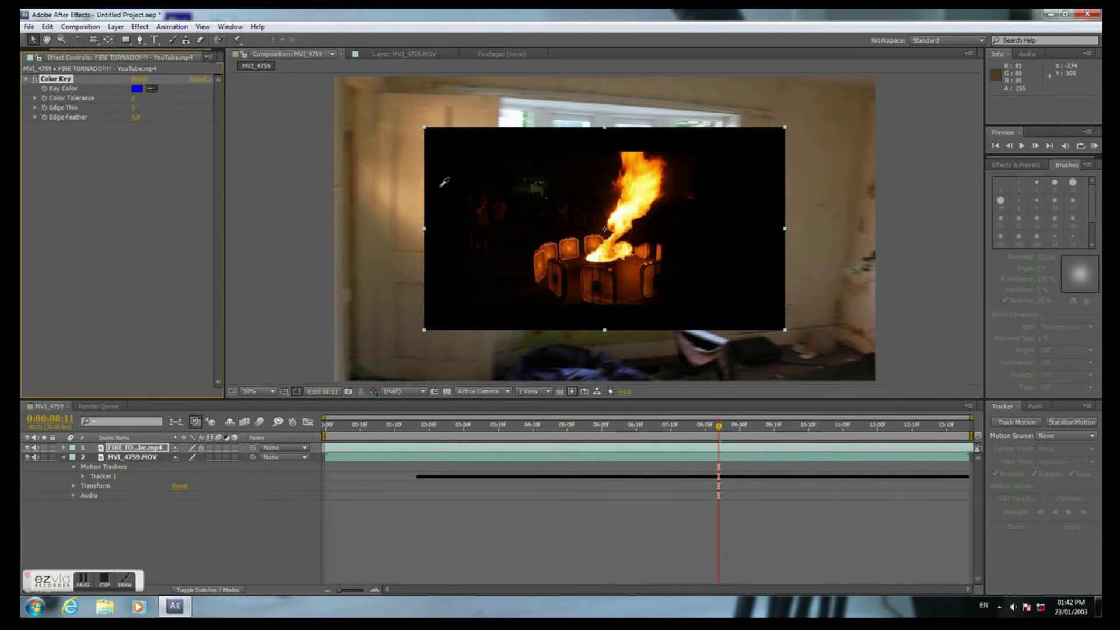
{"action": "left_click", "coordinate": [478, 269]}
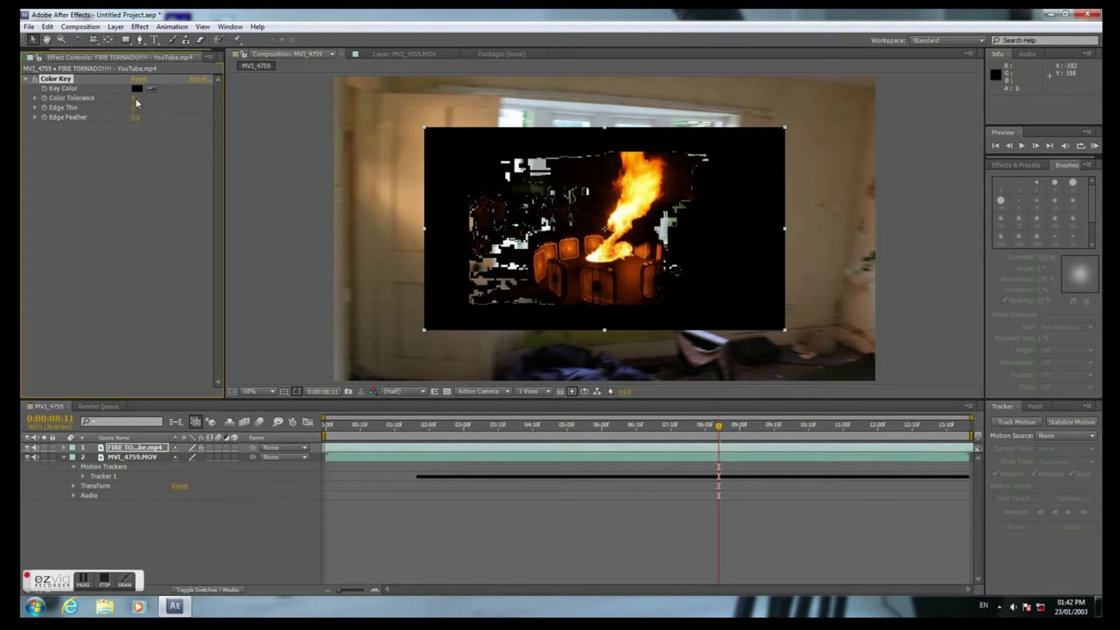
{"action": "left_click_drag", "start_coordinate": [137, 99], "coordinate": [391, 134]}
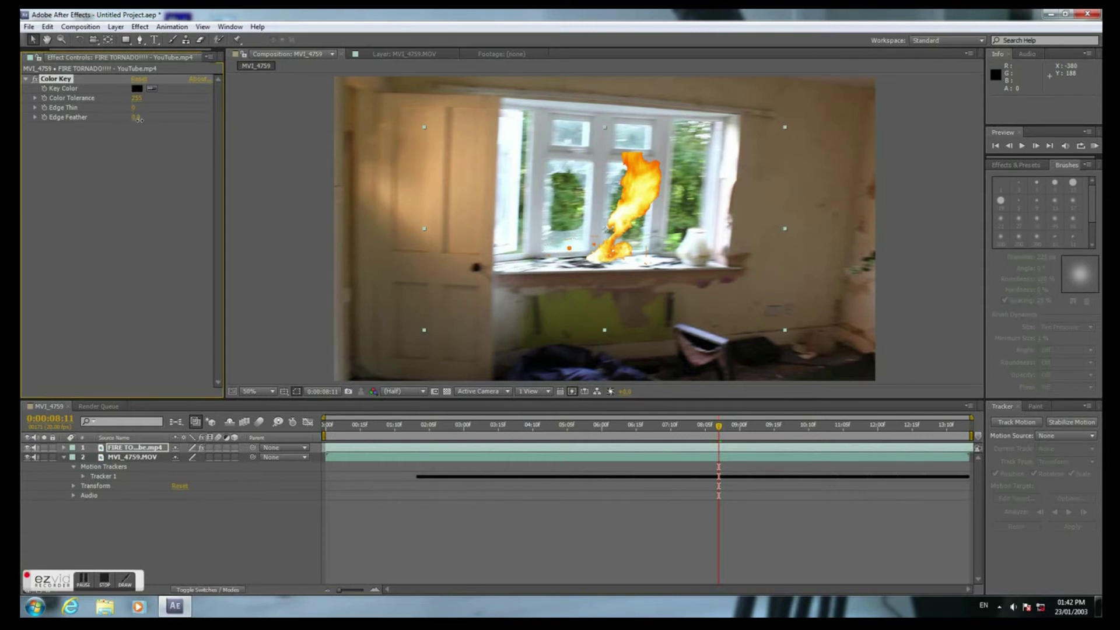
{"action": "left_click_drag", "start_coordinate": [206, 118], "coordinate": [222, 117]}
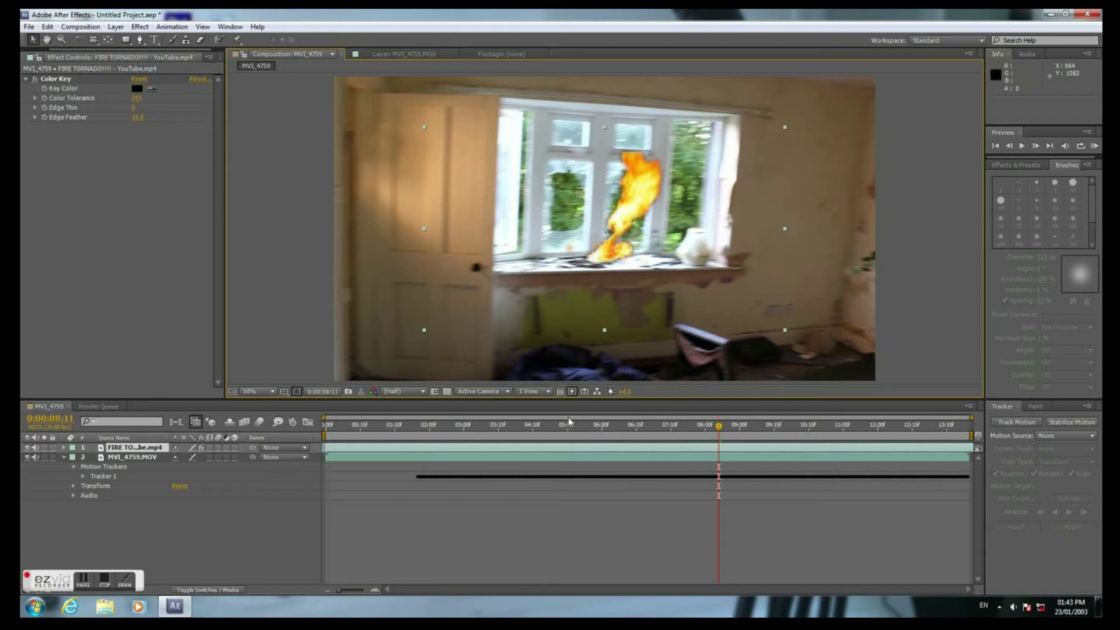
- Add a Transform effect scaling the flames to 195% and move them down-left beside the door
{"action": "left_click", "coordinate": [146, 28]}
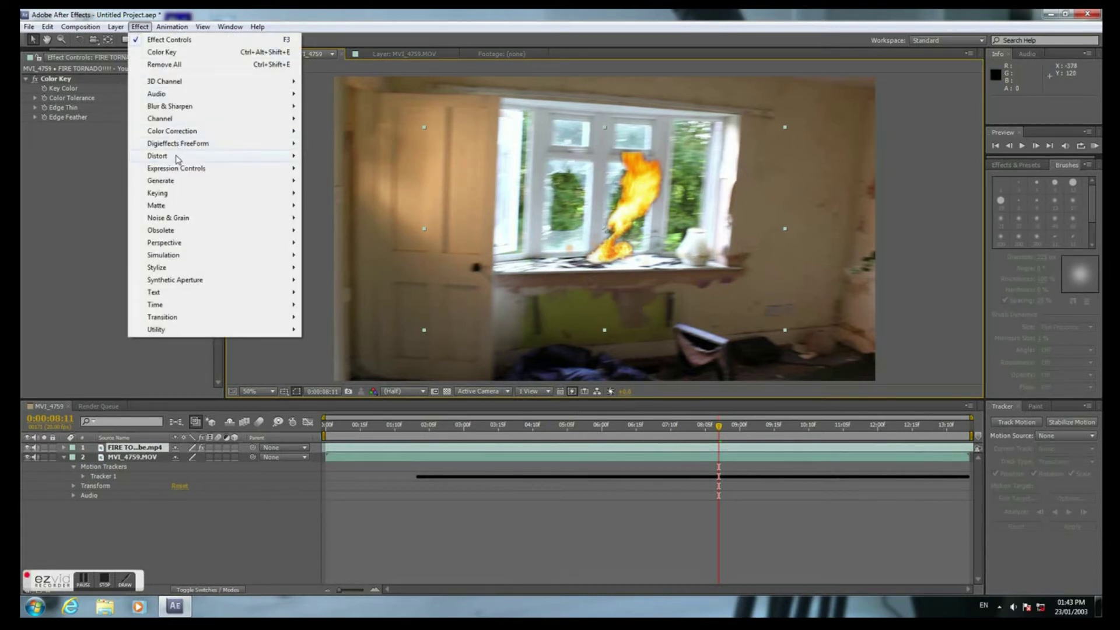
{"action": "mouse_move", "coordinate": [178, 159]}
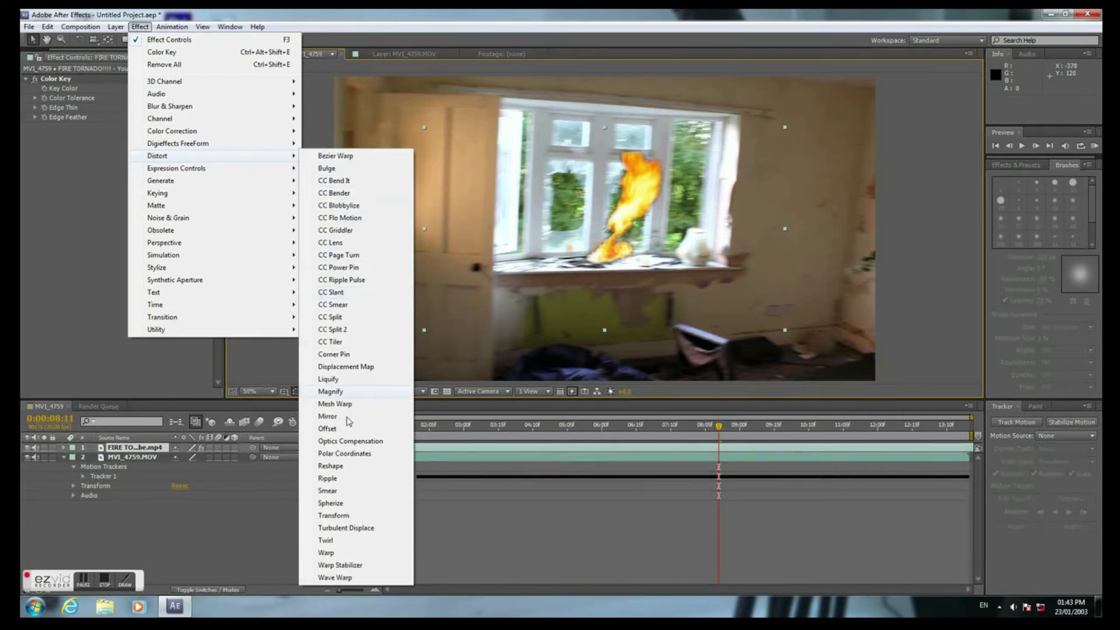
{"action": "left_click", "coordinate": [334, 516]}
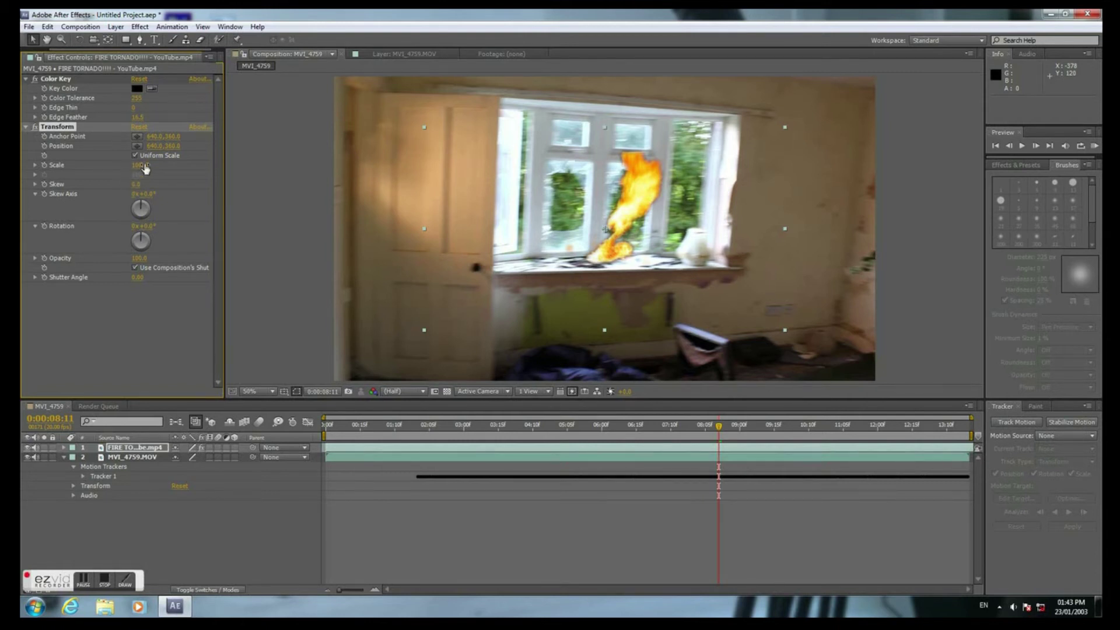
{"action": "left_click_drag", "start_coordinate": [144, 165], "coordinate": [201, 170]}
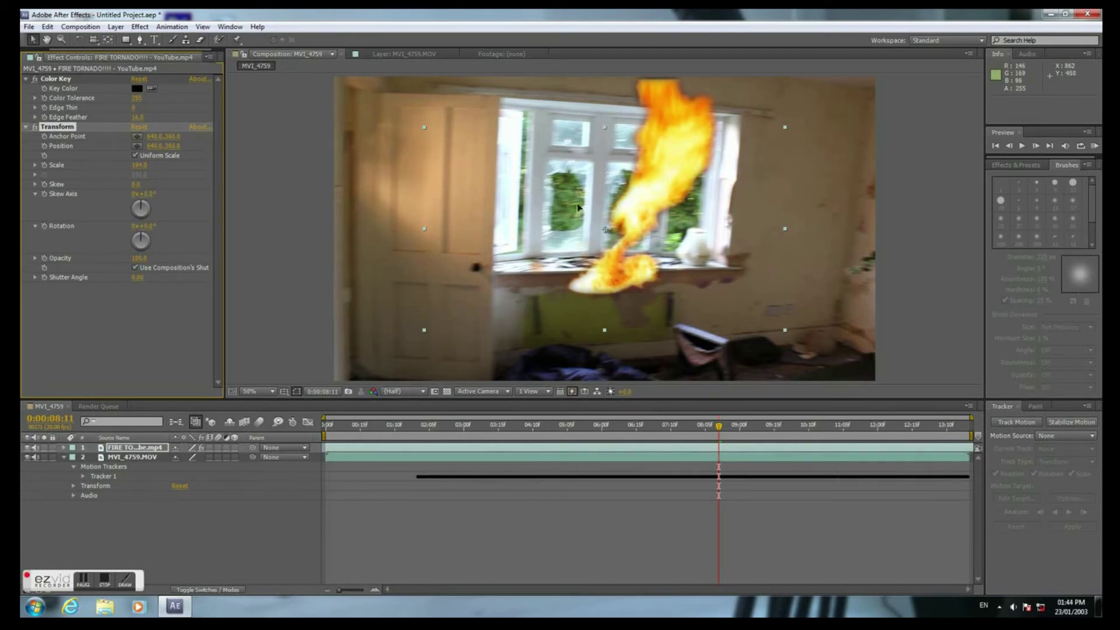
{"action": "left_click_drag", "start_coordinate": [573, 210], "coordinate": [441, 297]}
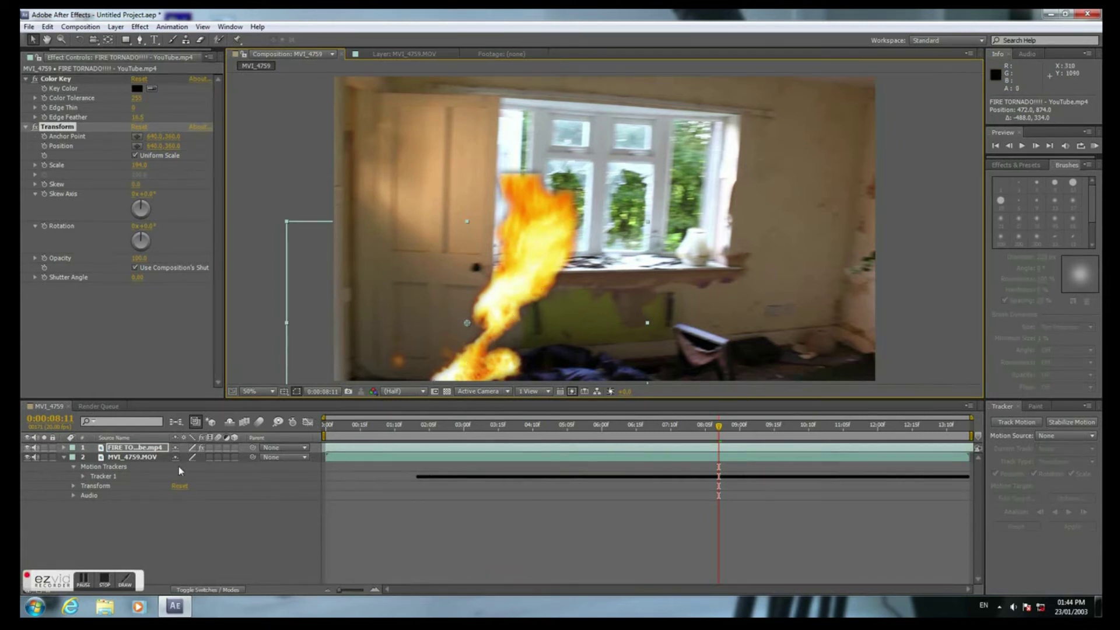
- In the Tracker panel, set Motion Source to MVI_4759.MOV and Current Track to Tracker 1
{"action": "left_click", "coordinate": [136, 457]}
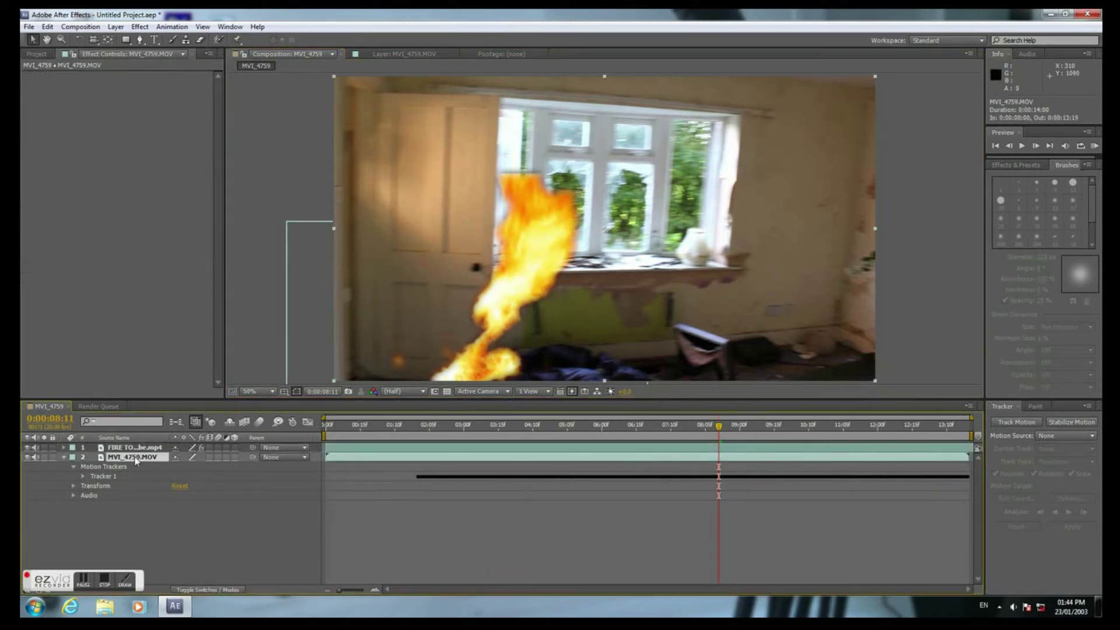
{"action": "left_click", "coordinate": [101, 477]}
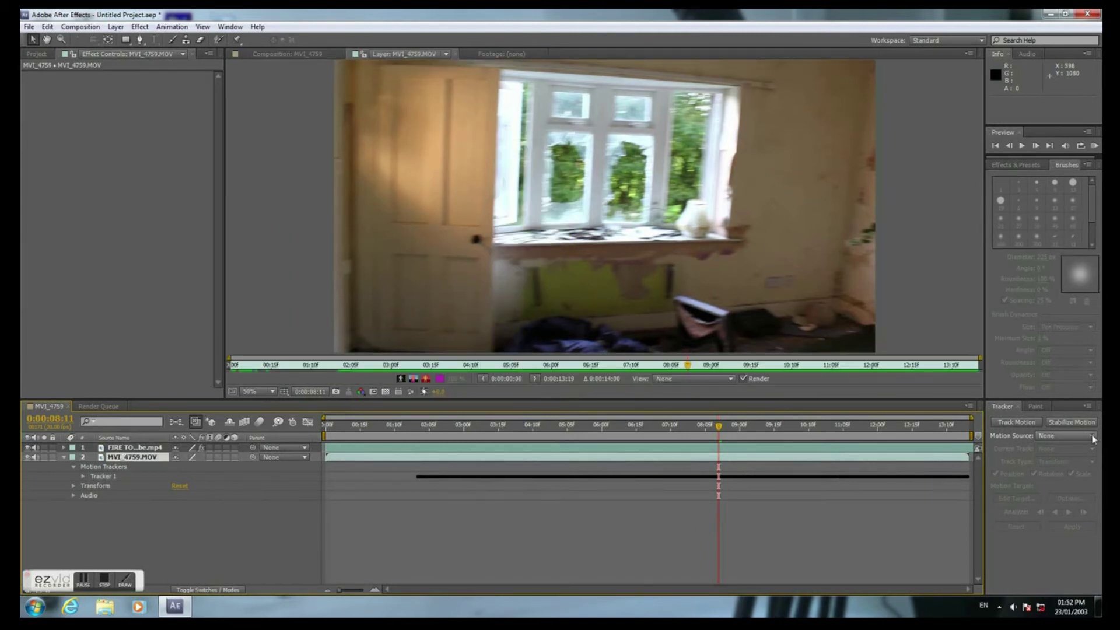
{"action": "left_click", "coordinate": [1092, 436]}
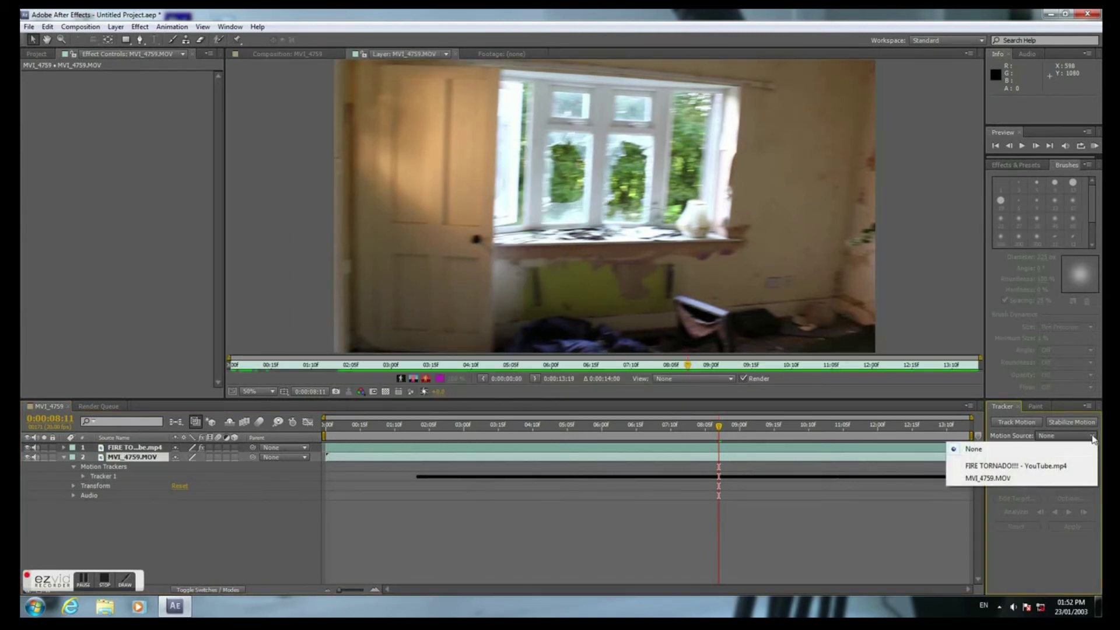
{"action": "left_click", "coordinate": [996, 480]}
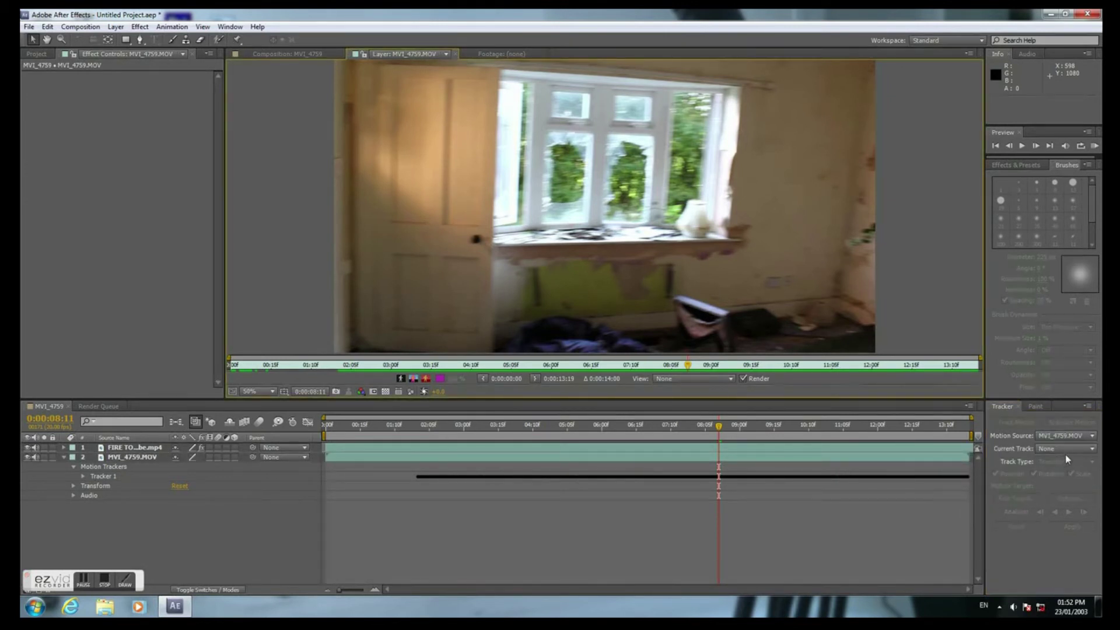
{"action": "left_click", "coordinate": [1094, 449]}
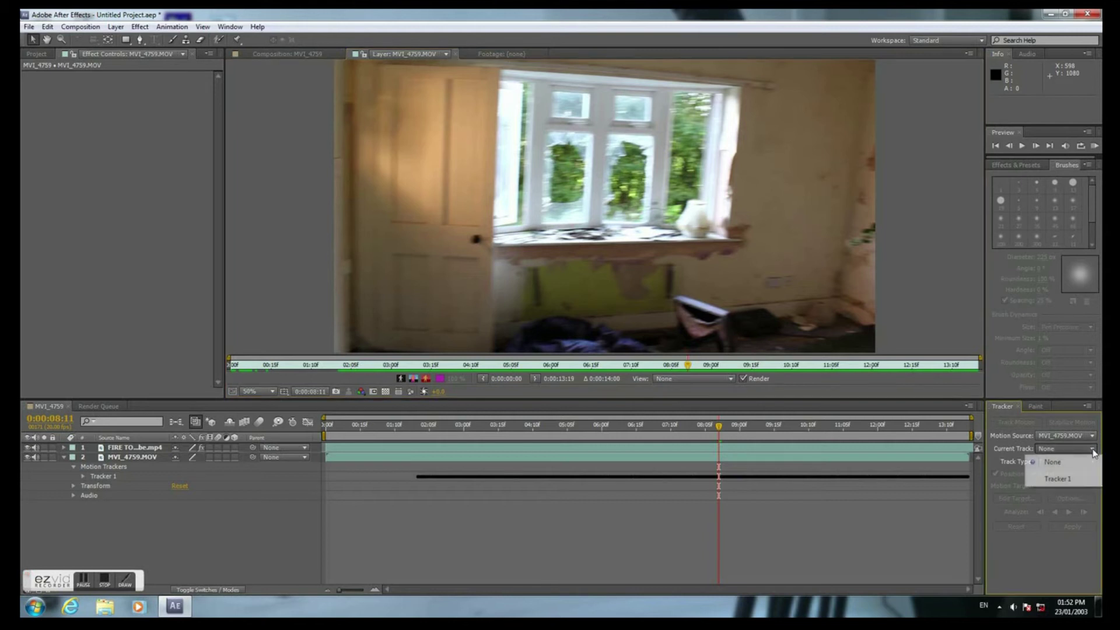
{"action": "left_click", "coordinate": [1066, 480]}
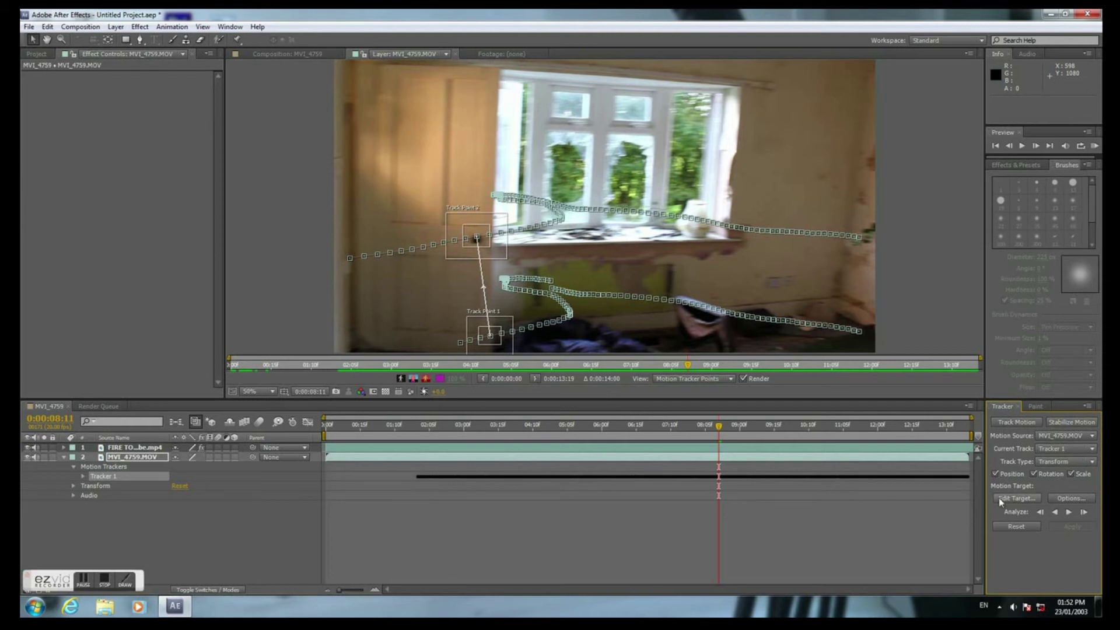
- Set the FIRE TORNADO layer as motion target and apply Tracker 1 in X and Y
{"action": "left_click", "coordinate": [1021, 499]}
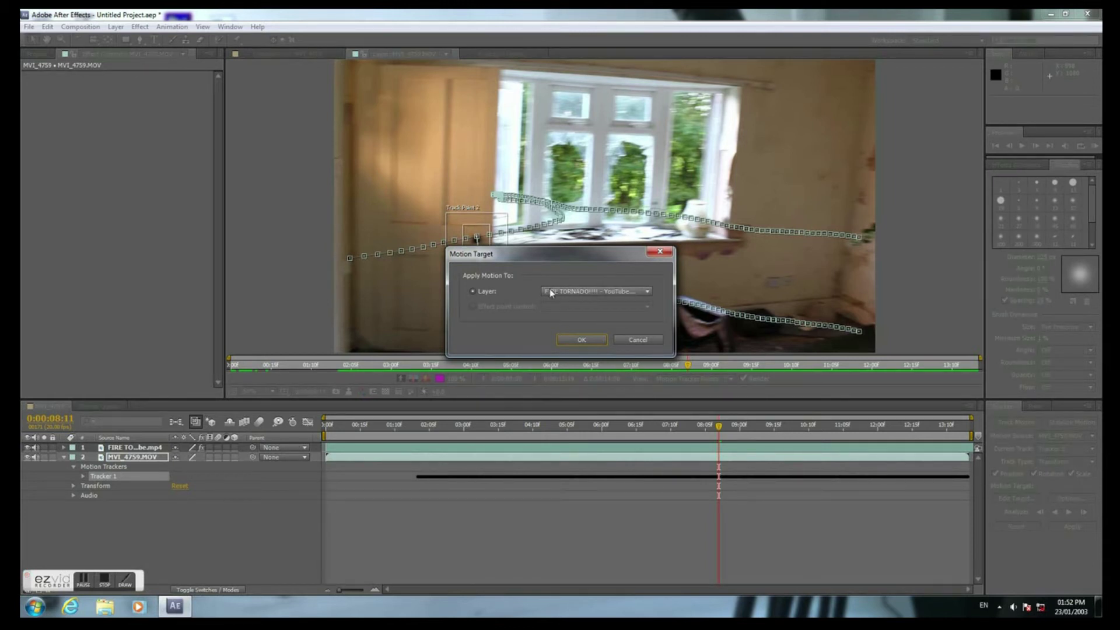
{"action": "left_click", "coordinate": [649, 293]}
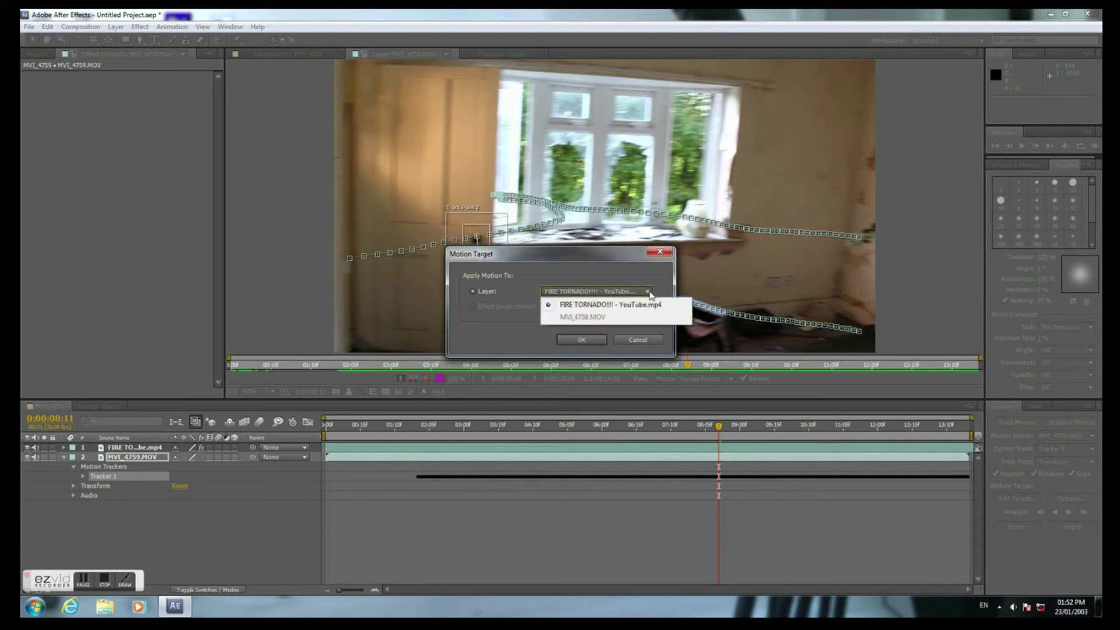
{"action": "left_click", "coordinate": [650, 291]}
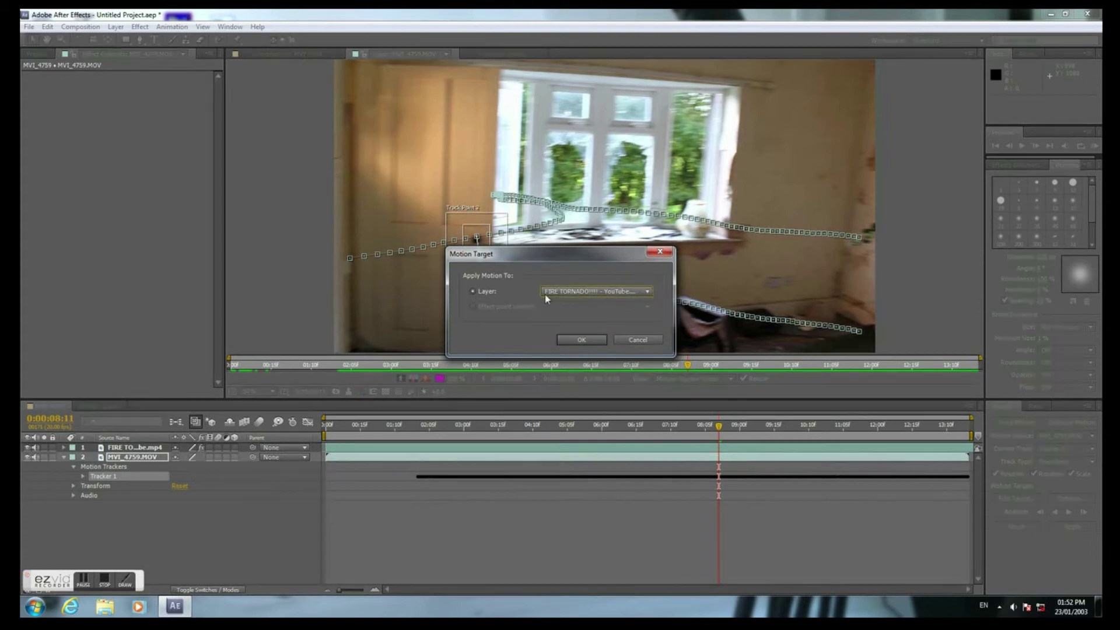
{"action": "left_click", "coordinate": [581, 340]}
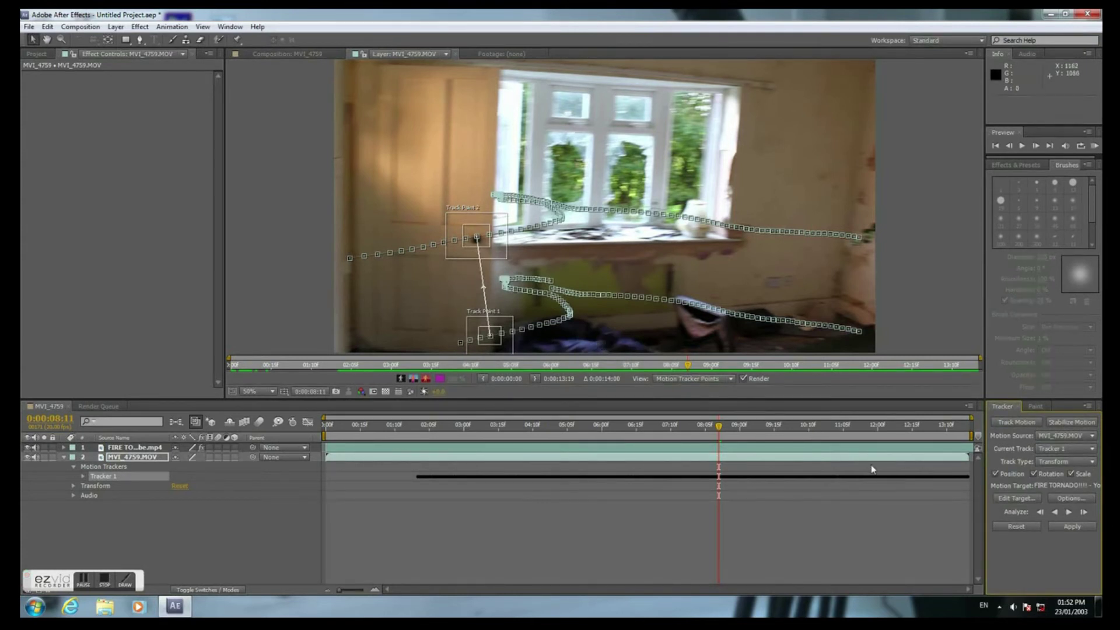
{"action": "left_click", "coordinate": [1072, 527]}
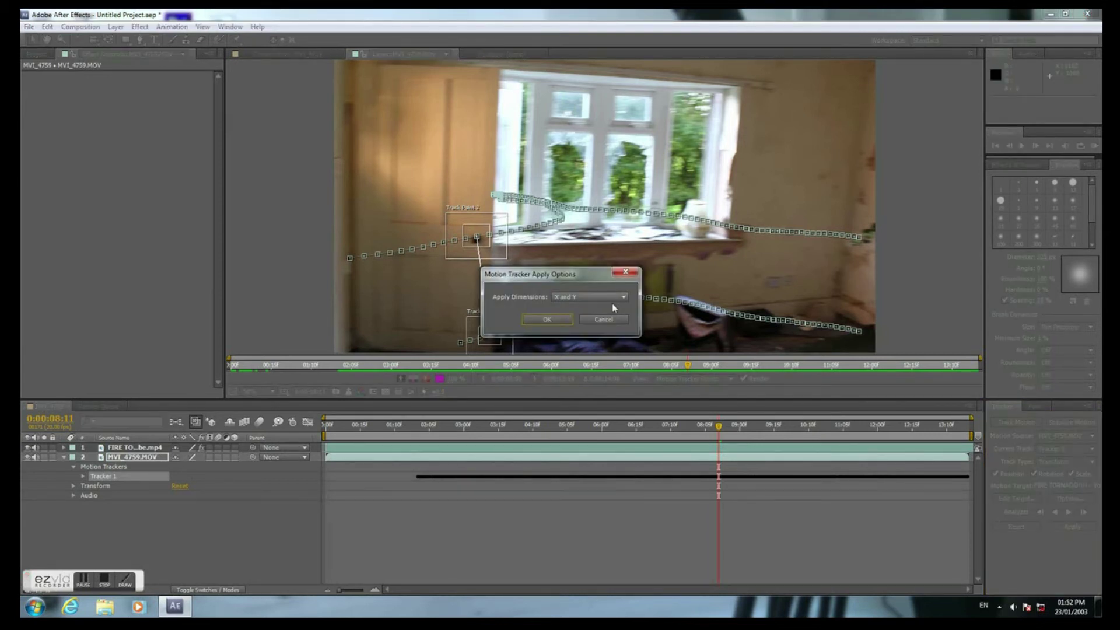
{"action": "left_click", "coordinate": [538, 322]}
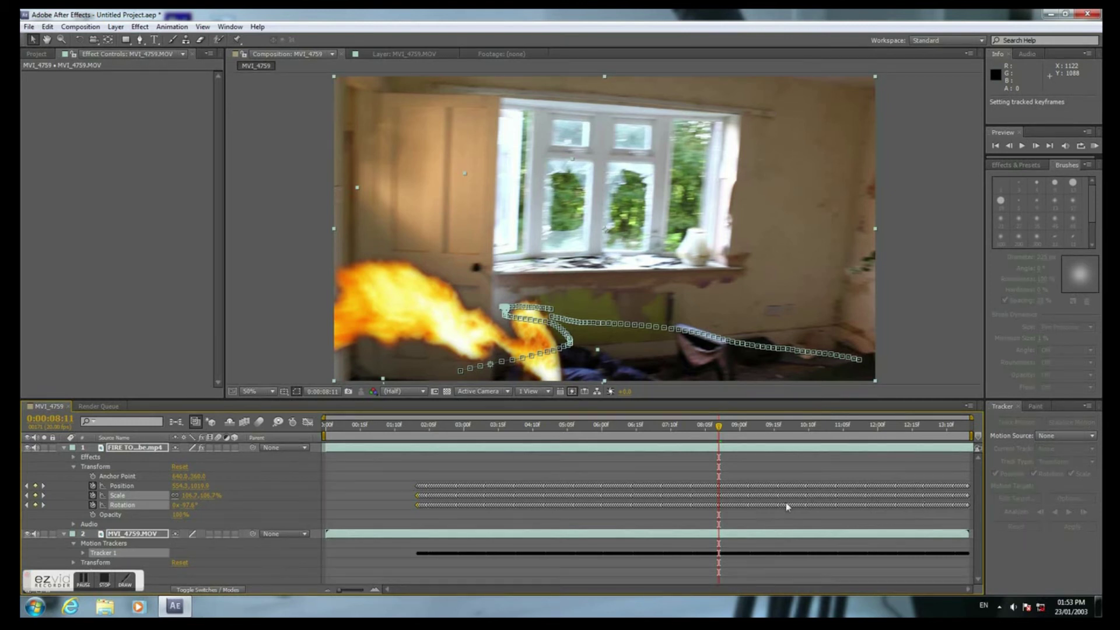
- Delete the FIRE TORNADO clip's tracked Position, Scale and Rotation keyframes after 0:00:08:11, then show its effects
{"action": "left_click_drag", "start_coordinate": [724, 515], "coordinate": [974, 474]}
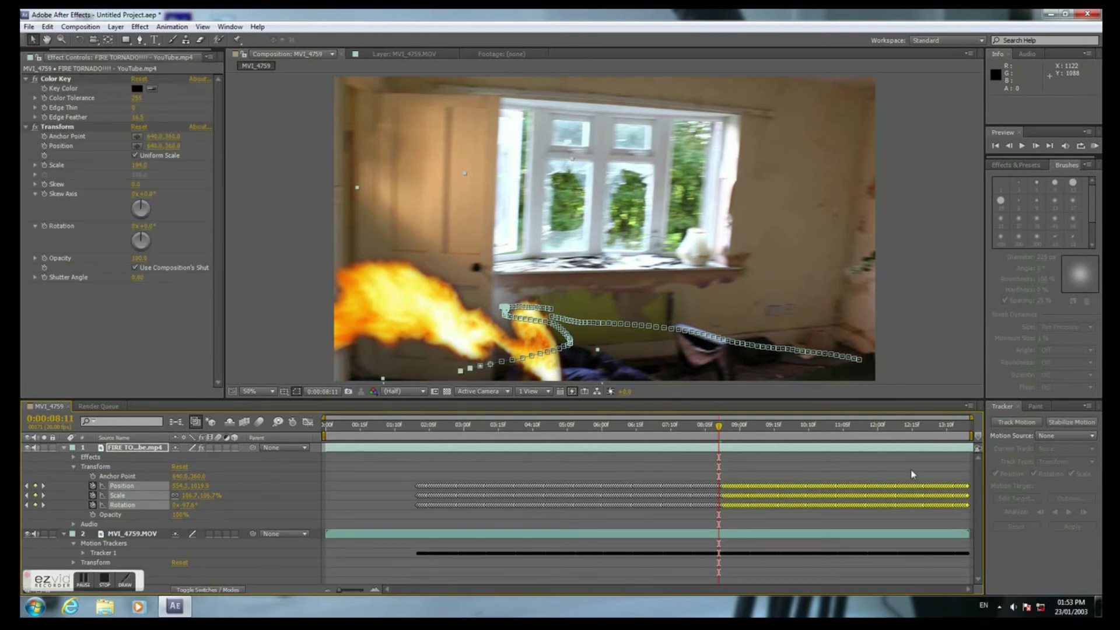
{"action": "key", "text": "Delete"}
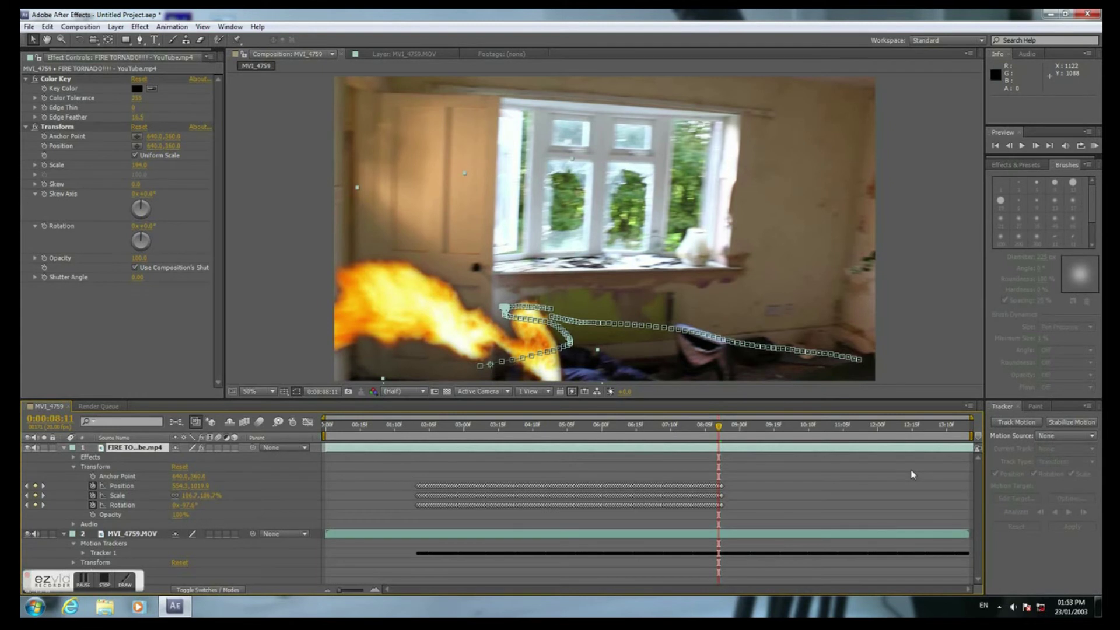
{"action": "key", "text": "shift+e"}
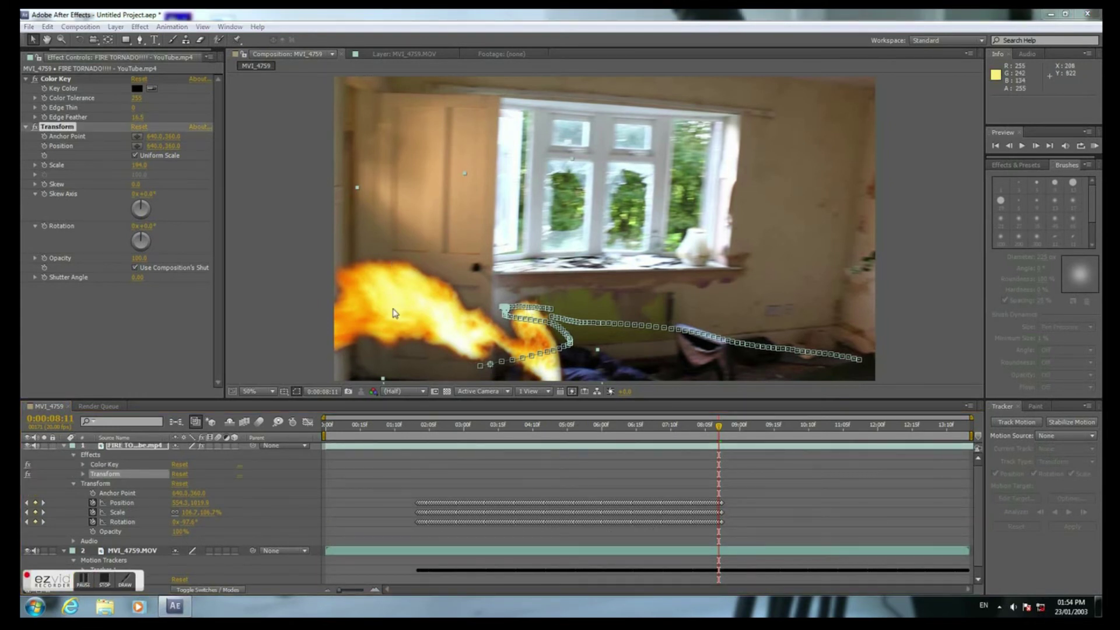
- Rotate the fire upright to about 84° and keyframe its Position at 788, 229 above the floor
{"action": "left_click", "coordinate": [82, 474]}
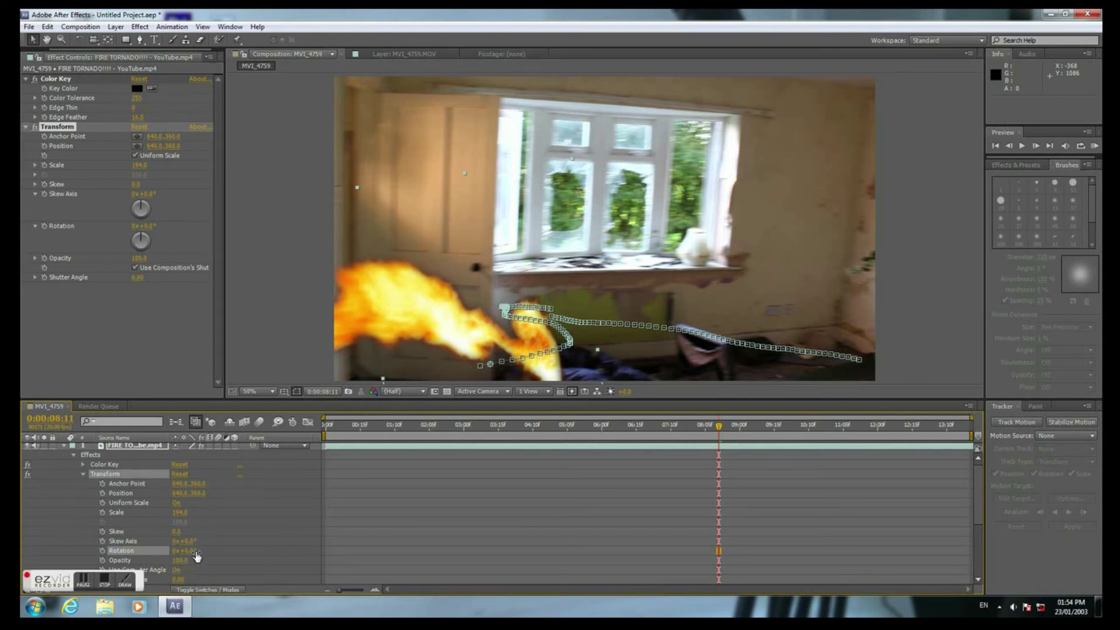
{"action": "left_click_drag", "start_coordinate": [197, 551], "coordinate": [241, 551]}
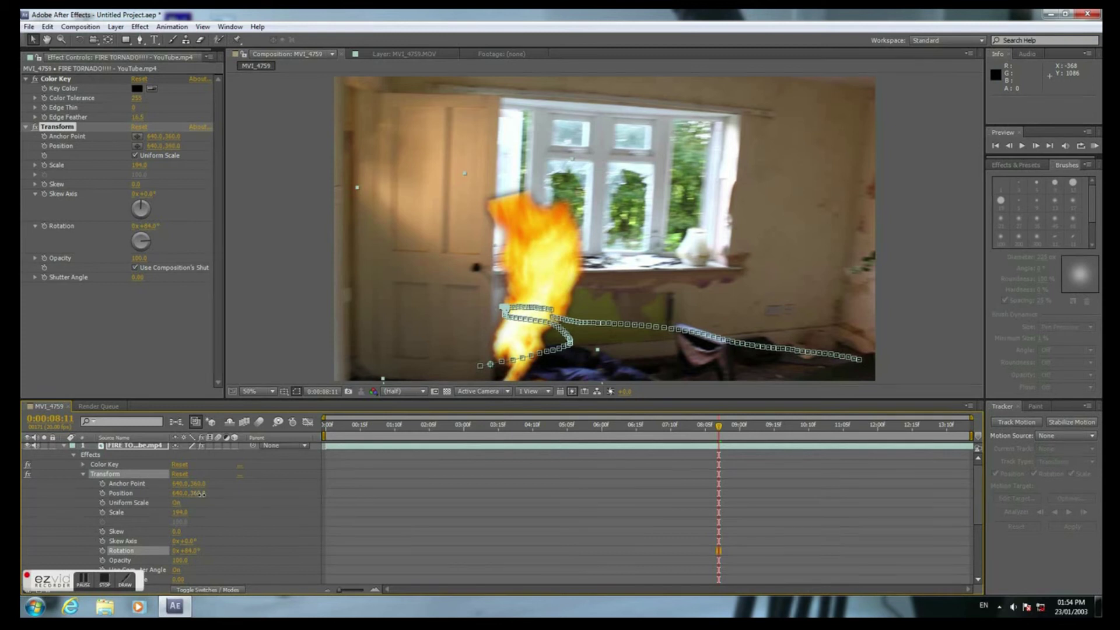
{"action": "left_click_drag", "start_coordinate": [198, 494], "coordinate": [255, 485]}
{"action": "left_click", "coordinate": [125, 496]}
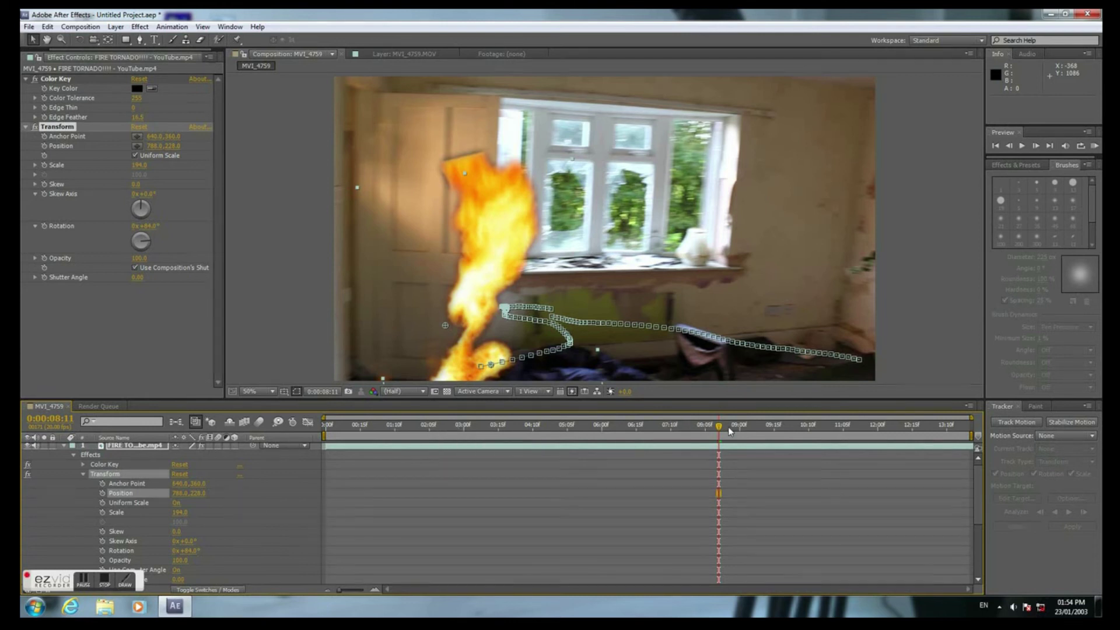
{"action": "left_click_drag", "start_coordinate": [710, 429], "coordinate": [359, 444]}
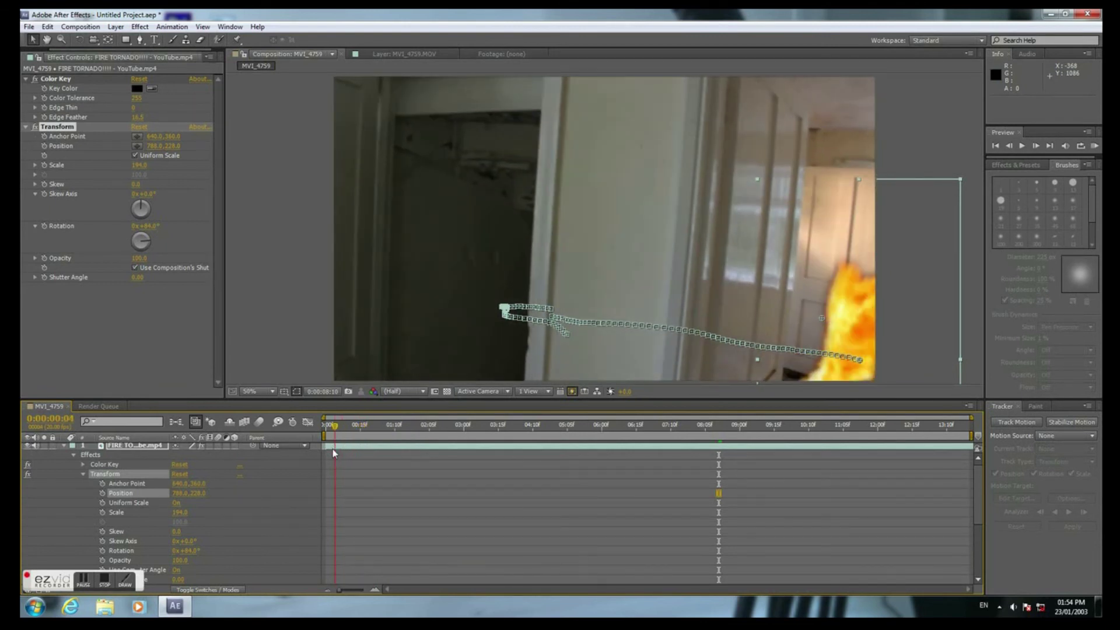
- RAM-preview the tracked fire composite from an early frame
{"action": "left_click_drag", "start_coordinate": [384, 451], "coordinate": [432, 446]}
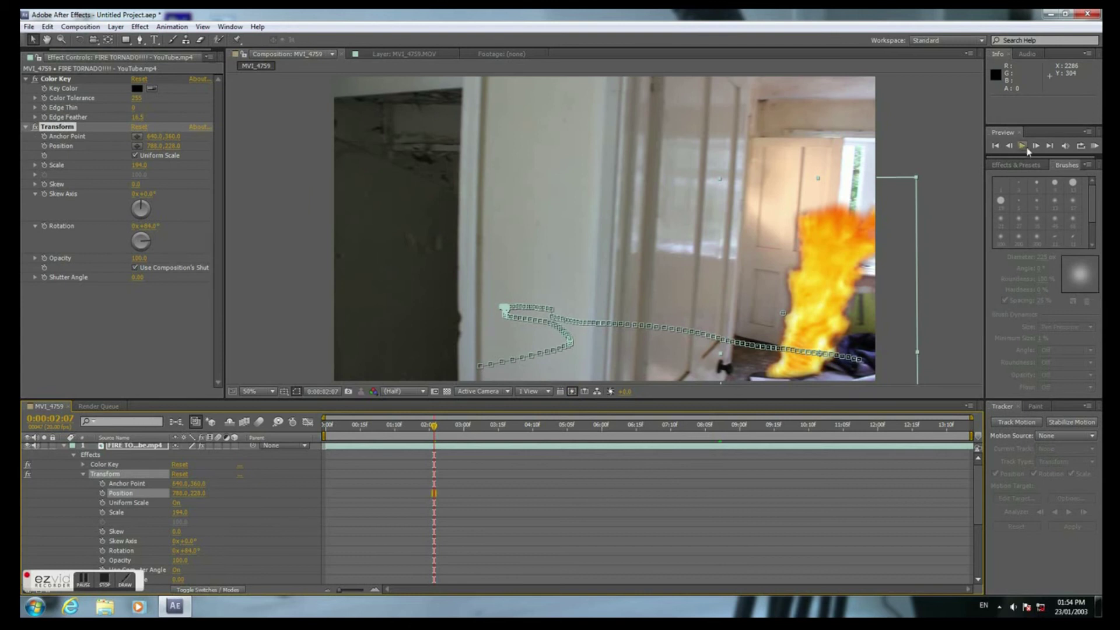
{"action": "left_click", "coordinate": [1022, 147]}
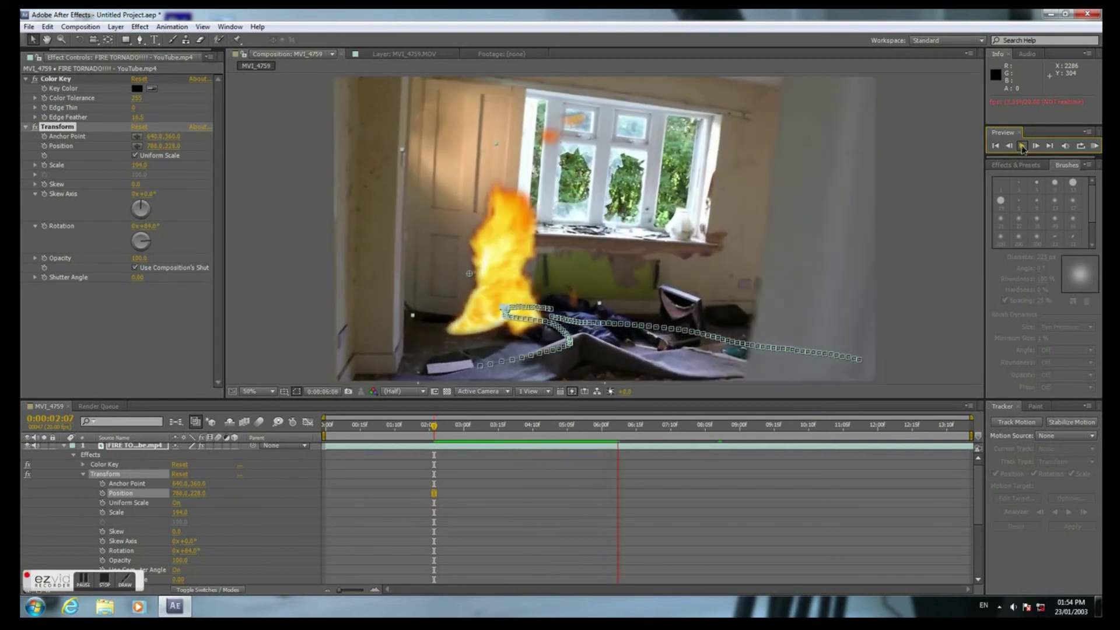
{"action": "left_click", "coordinate": [1022, 147]}
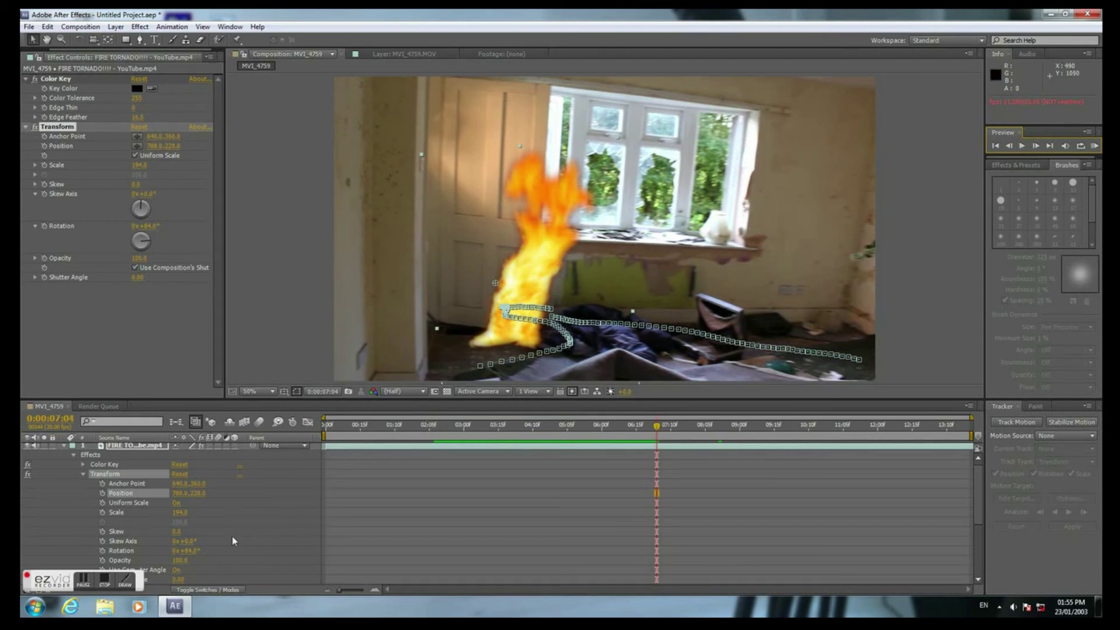
- Keyframe the fire's Opacity at 74% and preview the composite again from near the start
{"action": "mouse_move", "coordinate": [180, 561]}
{"action": "left_mouse_down"}
{"action": "mouse_move", "coordinate": [156, 564]}
{"action": "mouse_move", "coordinate": [171, 569]}
{"action": "left_mouse_up"}
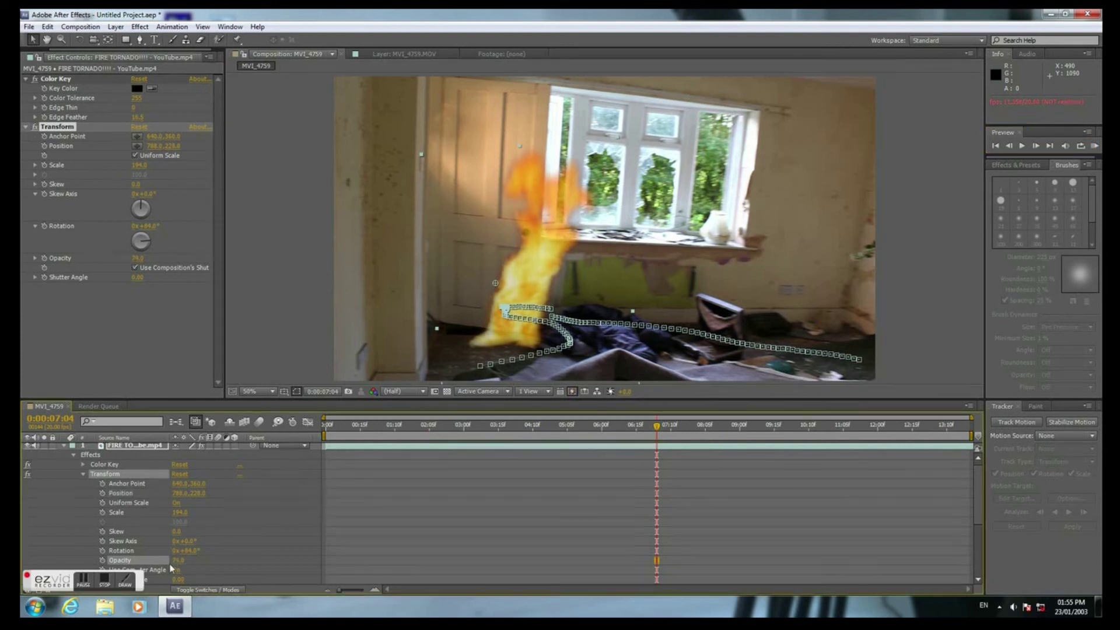
{"action": "left_click", "coordinate": [1024, 146]}
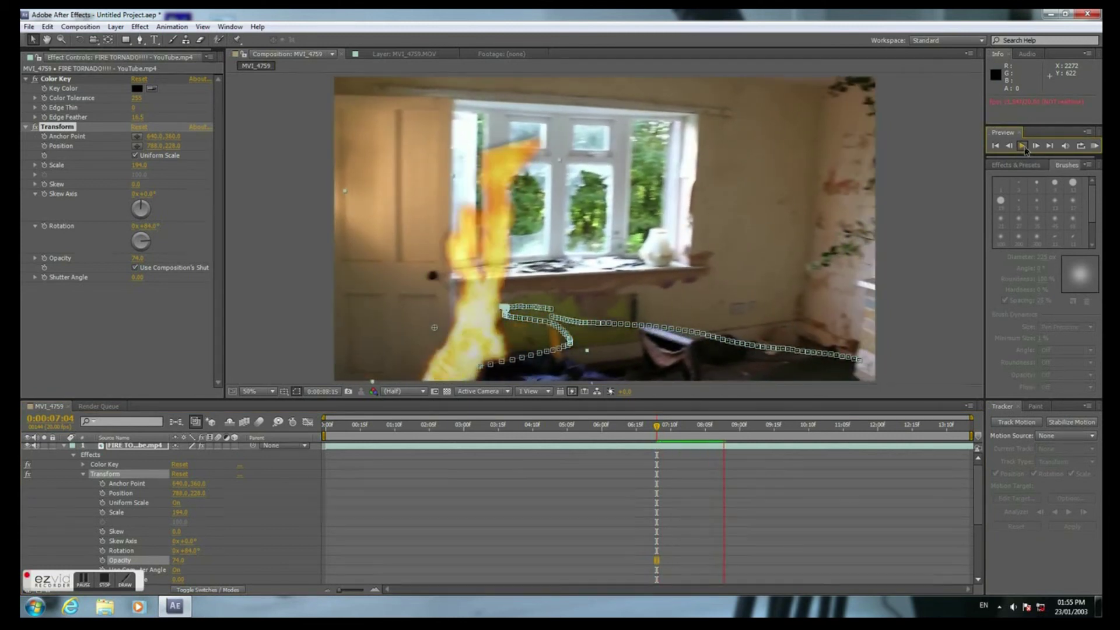
{"action": "left_click", "coordinate": [1024, 147]}
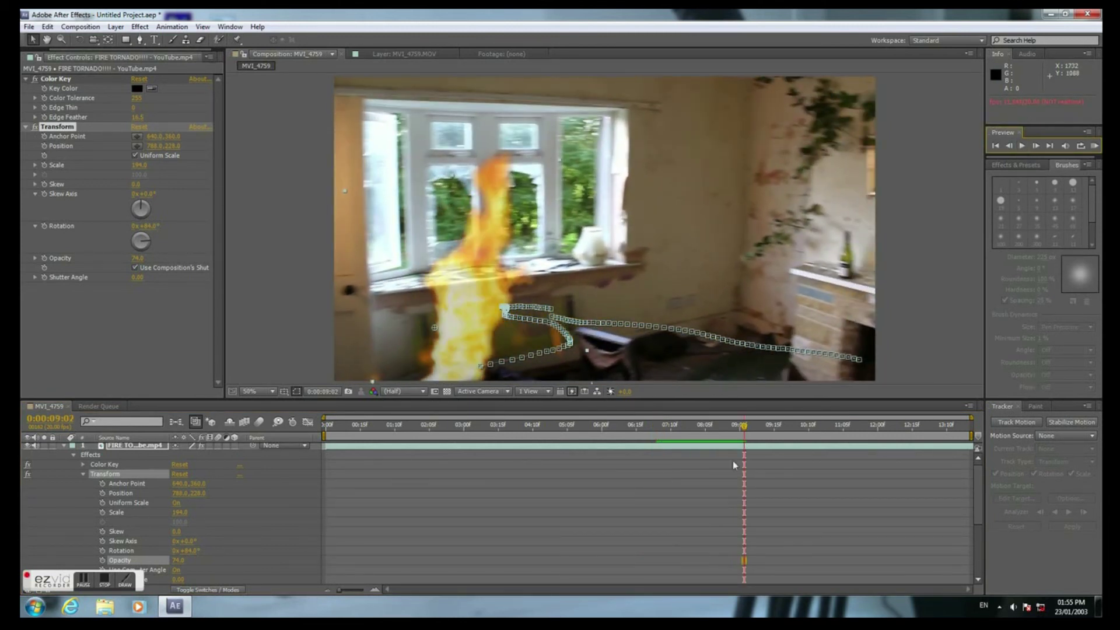
{"action": "left_click", "coordinate": [367, 431]}
{"action": "left_click", "coordinate": [1022, 147]}
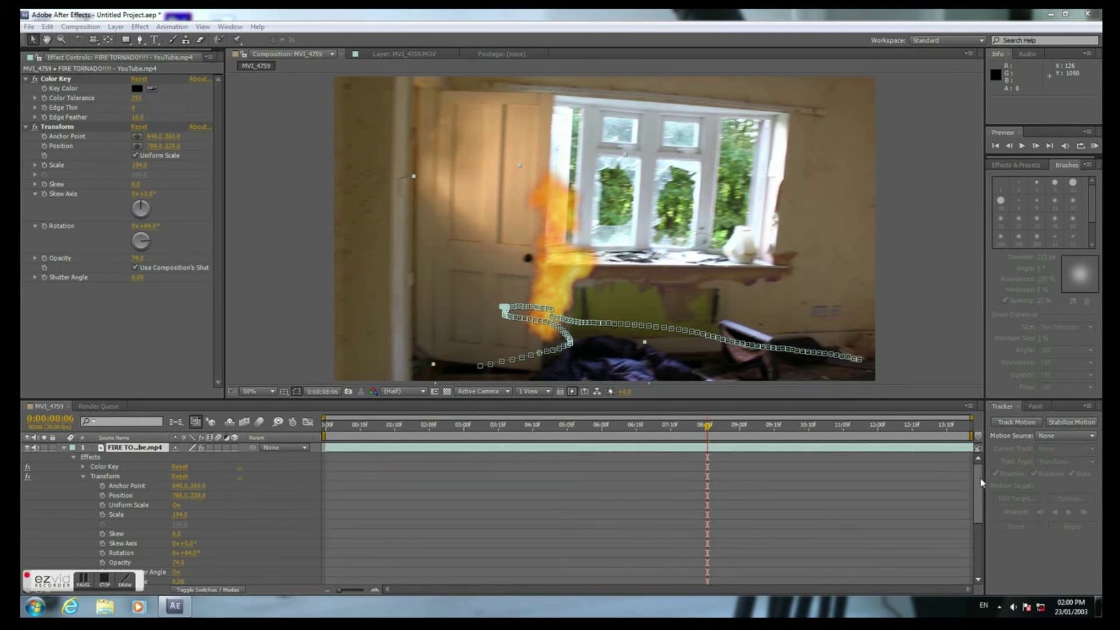
- Apply Effect > Distort > Ripple to the MVI_4759.MOV room footage layer
{"action": "left_click_drag", "start_coordinate": [981, 478], "coordinate": [996, 562]}
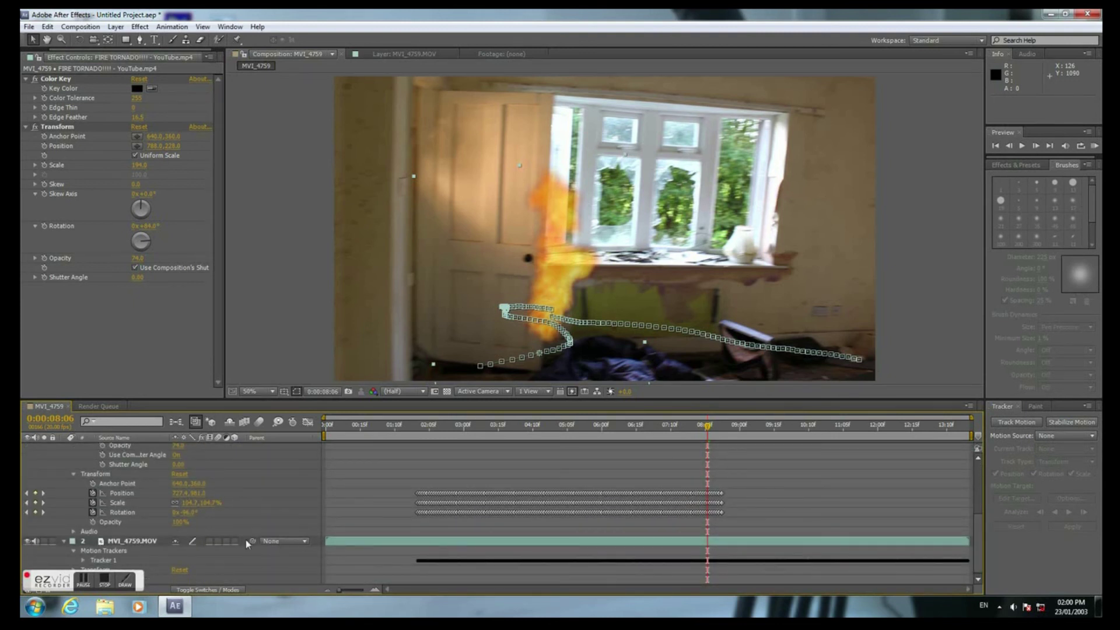
{"action": "left_click", "coordinate": [117, 543]}
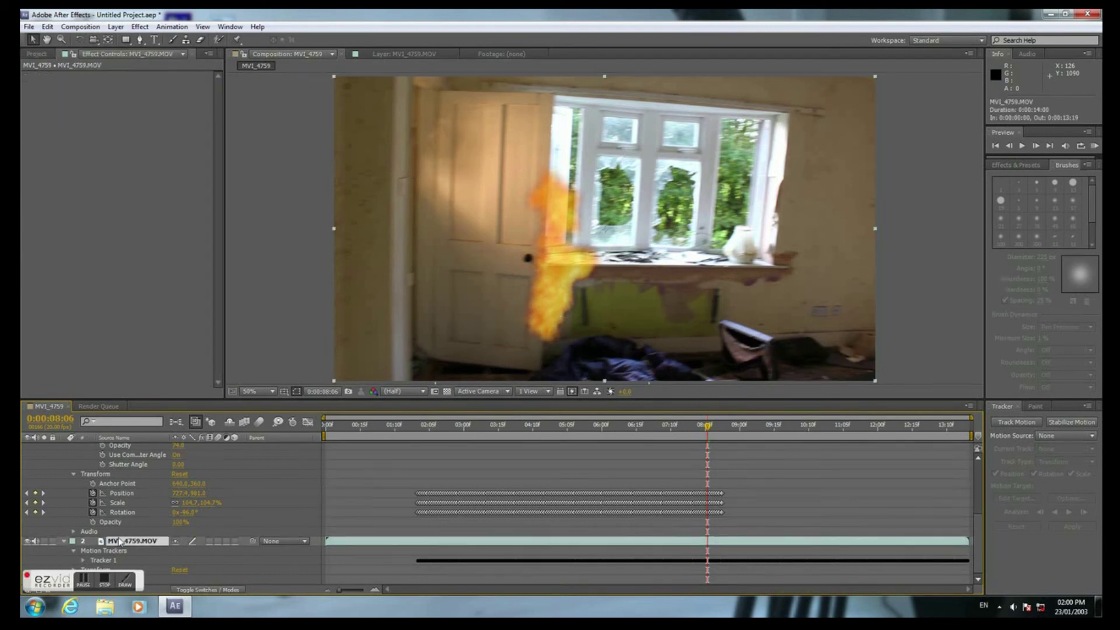
{"action": "left_click", "coordinate": [141, 28]}
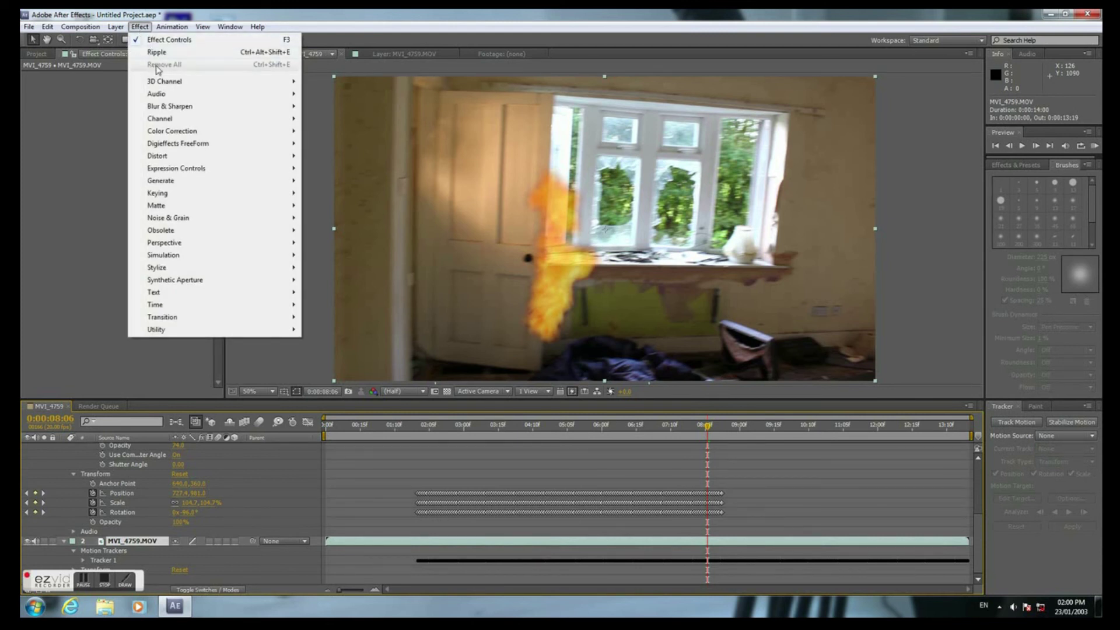
{"action": "mouse_move", "coordinate": [189, 159]}
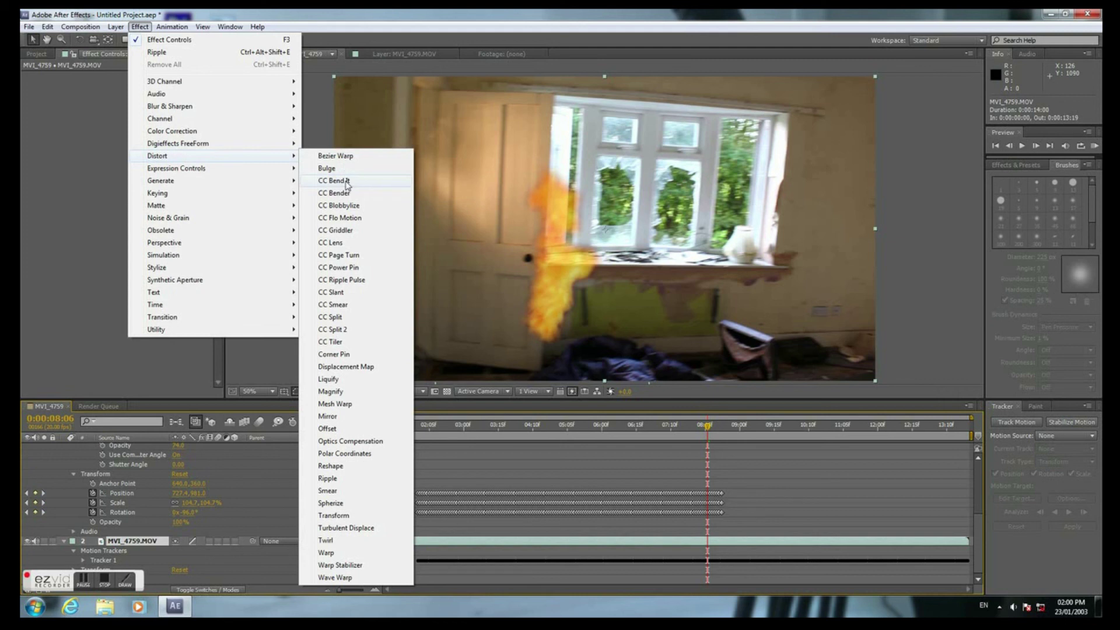
{"action": "left_click", "coordinate": [327, 478]}
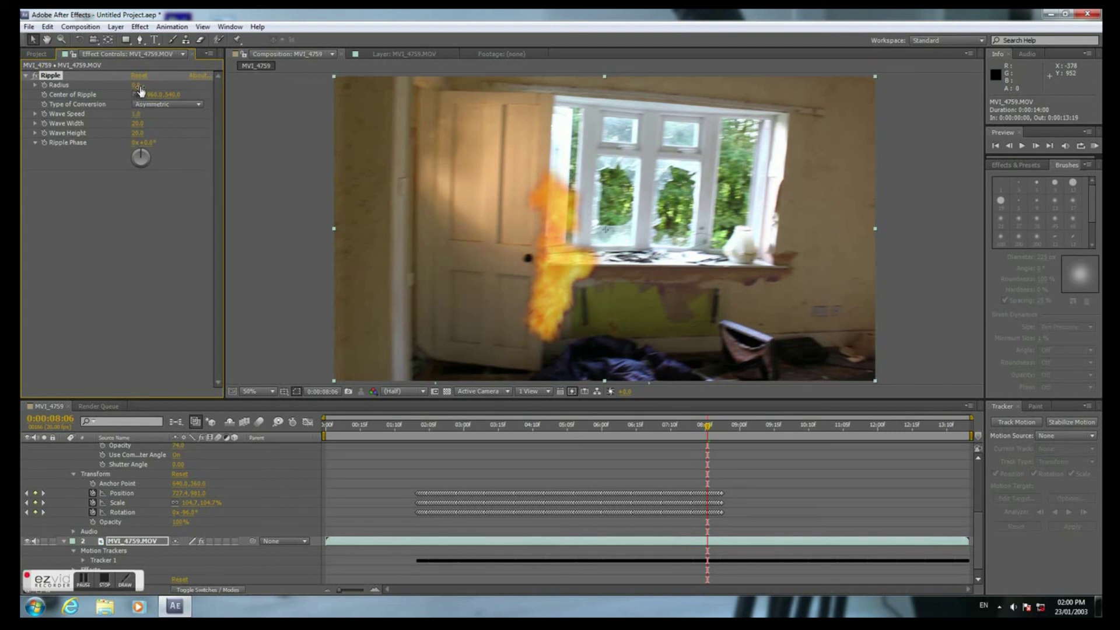
- Set Ripple Radius to 32 and Wave Height to 27, widen the waves, and lower the ripple centre
{"action": "left_click_drag", "start_coordinate": [138, 86], "coordinate": [152, 86]}
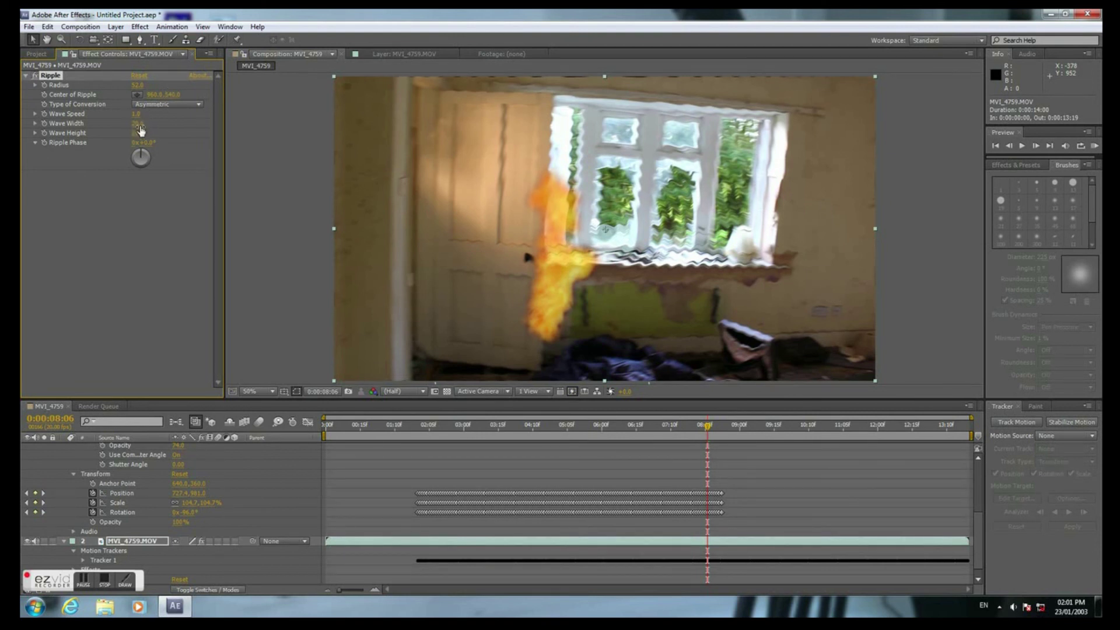
{"action": "left_click_drag", "start_coordinate": [140, 124], "coordinate": [214, 124]}
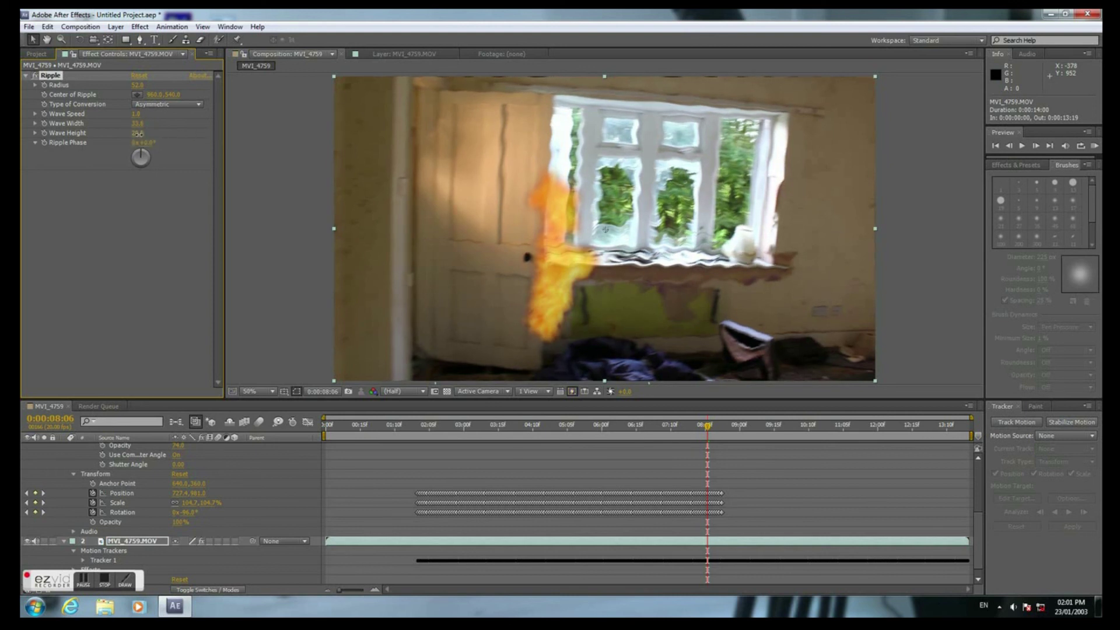
{"action": "mouse_move", "coordinate": [138, 133]}
{"action": "left_mouse_down"}
{"action": "mouse_move", "coordinate": [152, 134]}
{"action": "mouse_move", "coordinate": [140, 134]}
{"action": "left_mouse_up"}
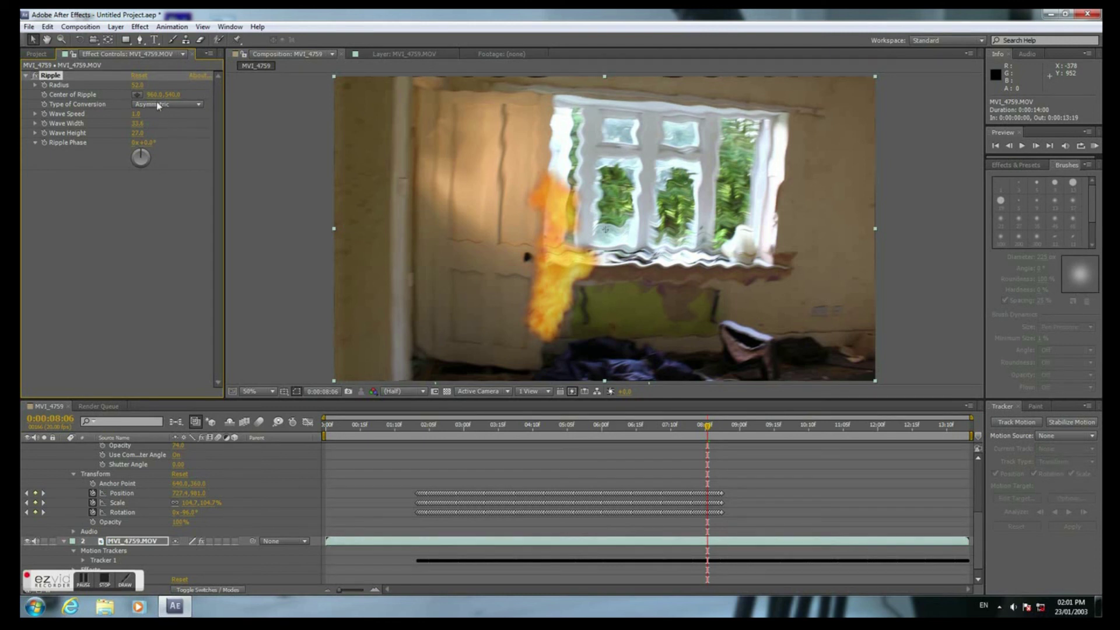
{"action": "left_click_drag", "start_coordinate": [176, 96], "coordinate": [467, 151]}
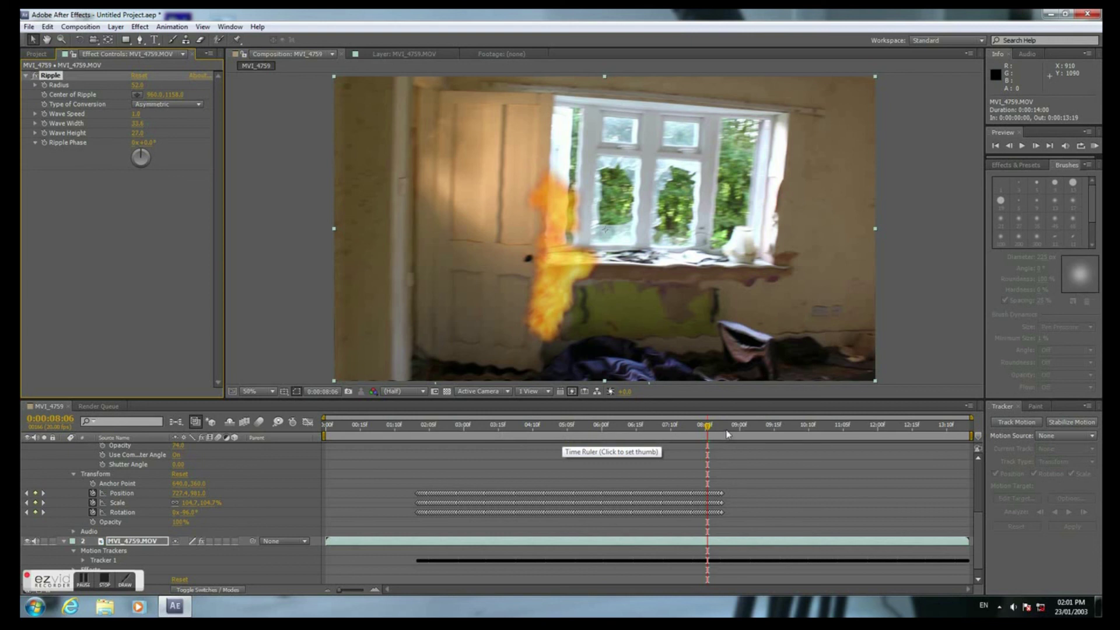
{"action": "left_click_drag", "start_coordinate": [716, 431], "coordinate": [465, 426]}
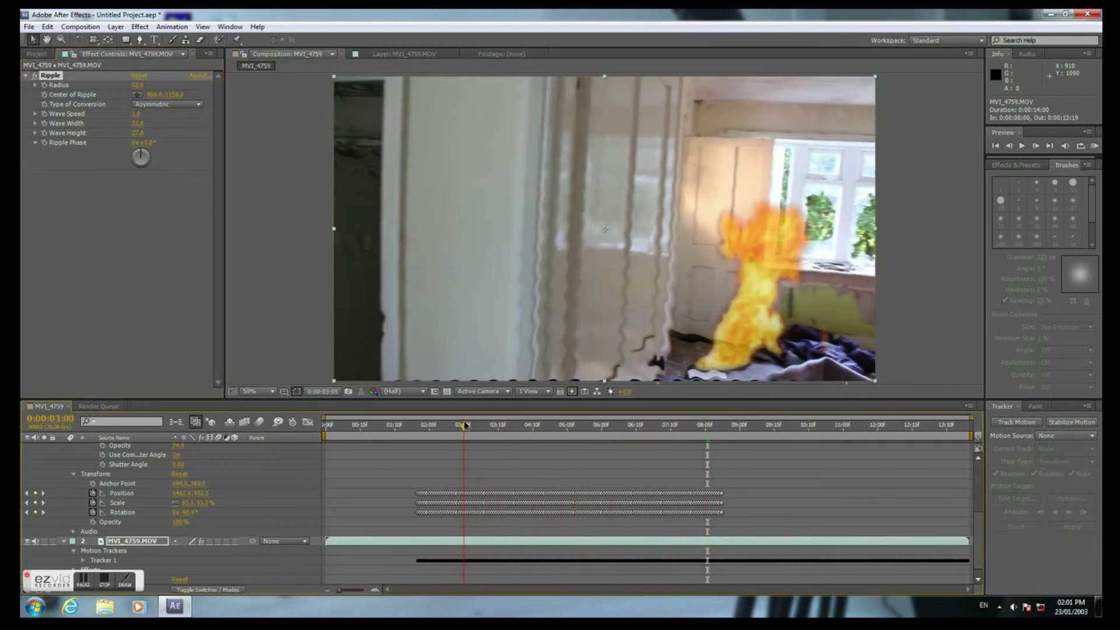
- Raise Ripple Wave Speed to 3.3 at 0:00:03:02 and RAM-preview the heat-distorted composite
{"action": "left_click", "coordinate": [1022, 147]}
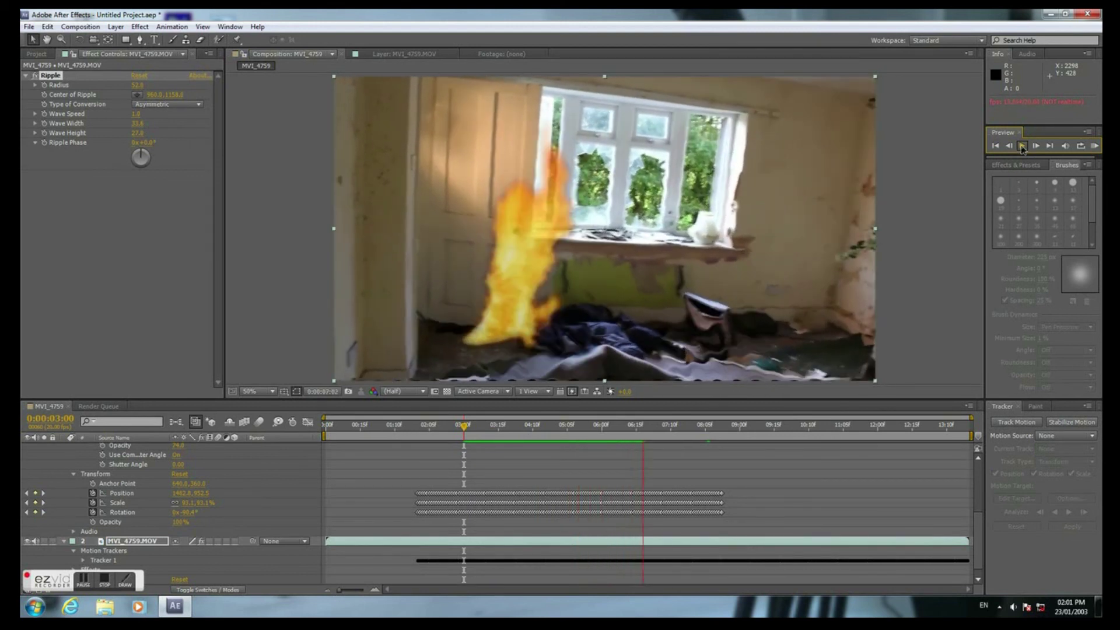
{"action": "left_click", "coordinate": [1022, 147]}
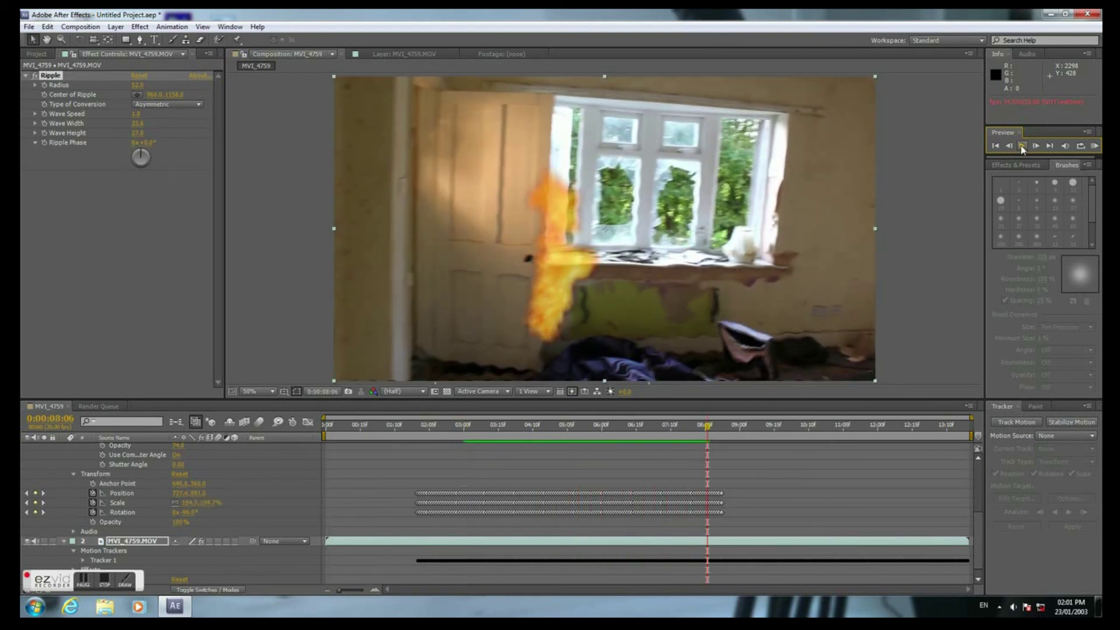
{"action": "left_click", "coordinate": [469, 432]}
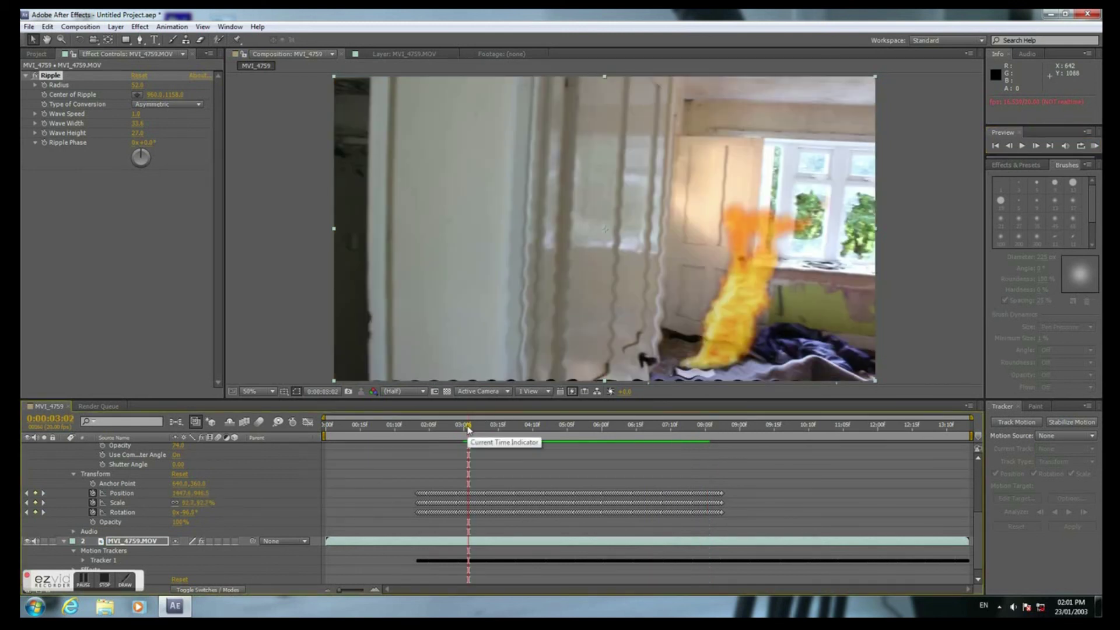
{"action": "left_click", "coordinate": [151, 115]}
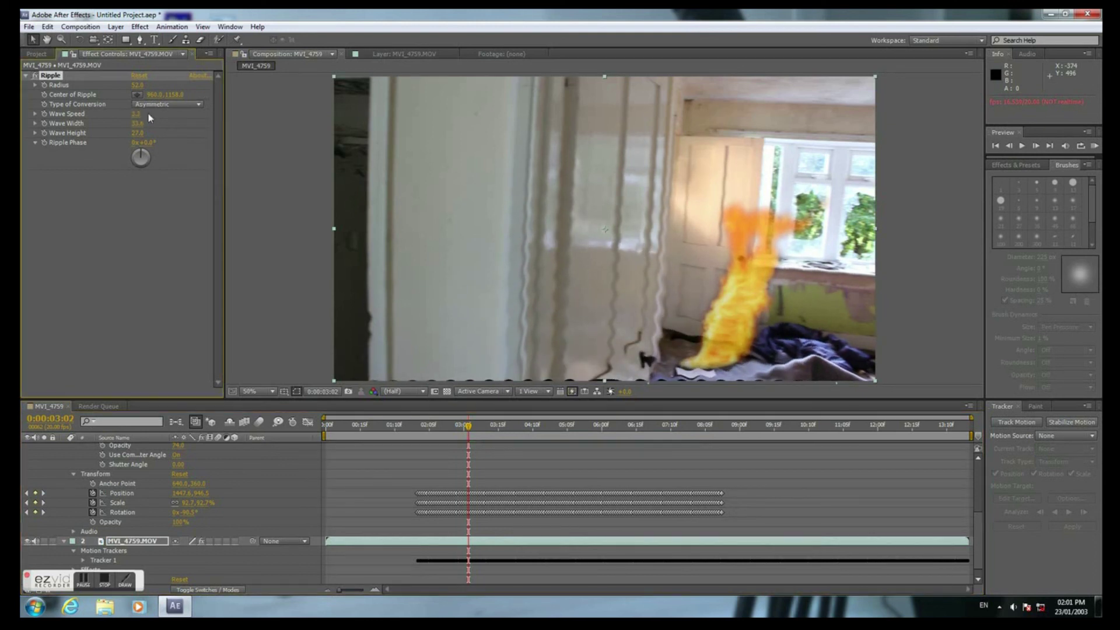
{"action": "left_click", "coordinate": [1021, 147]}
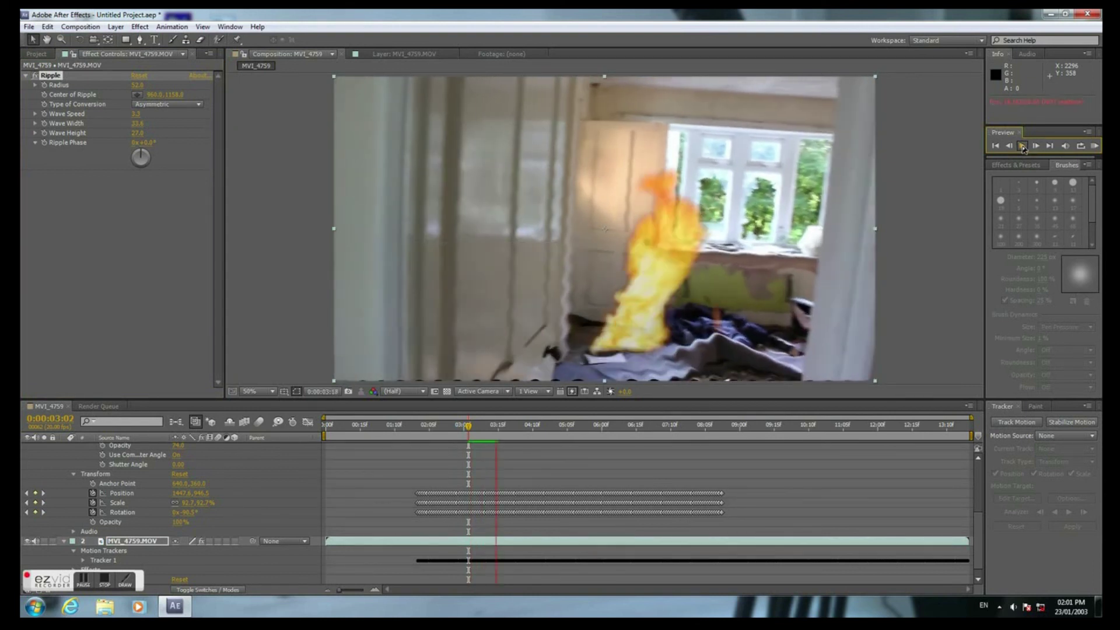